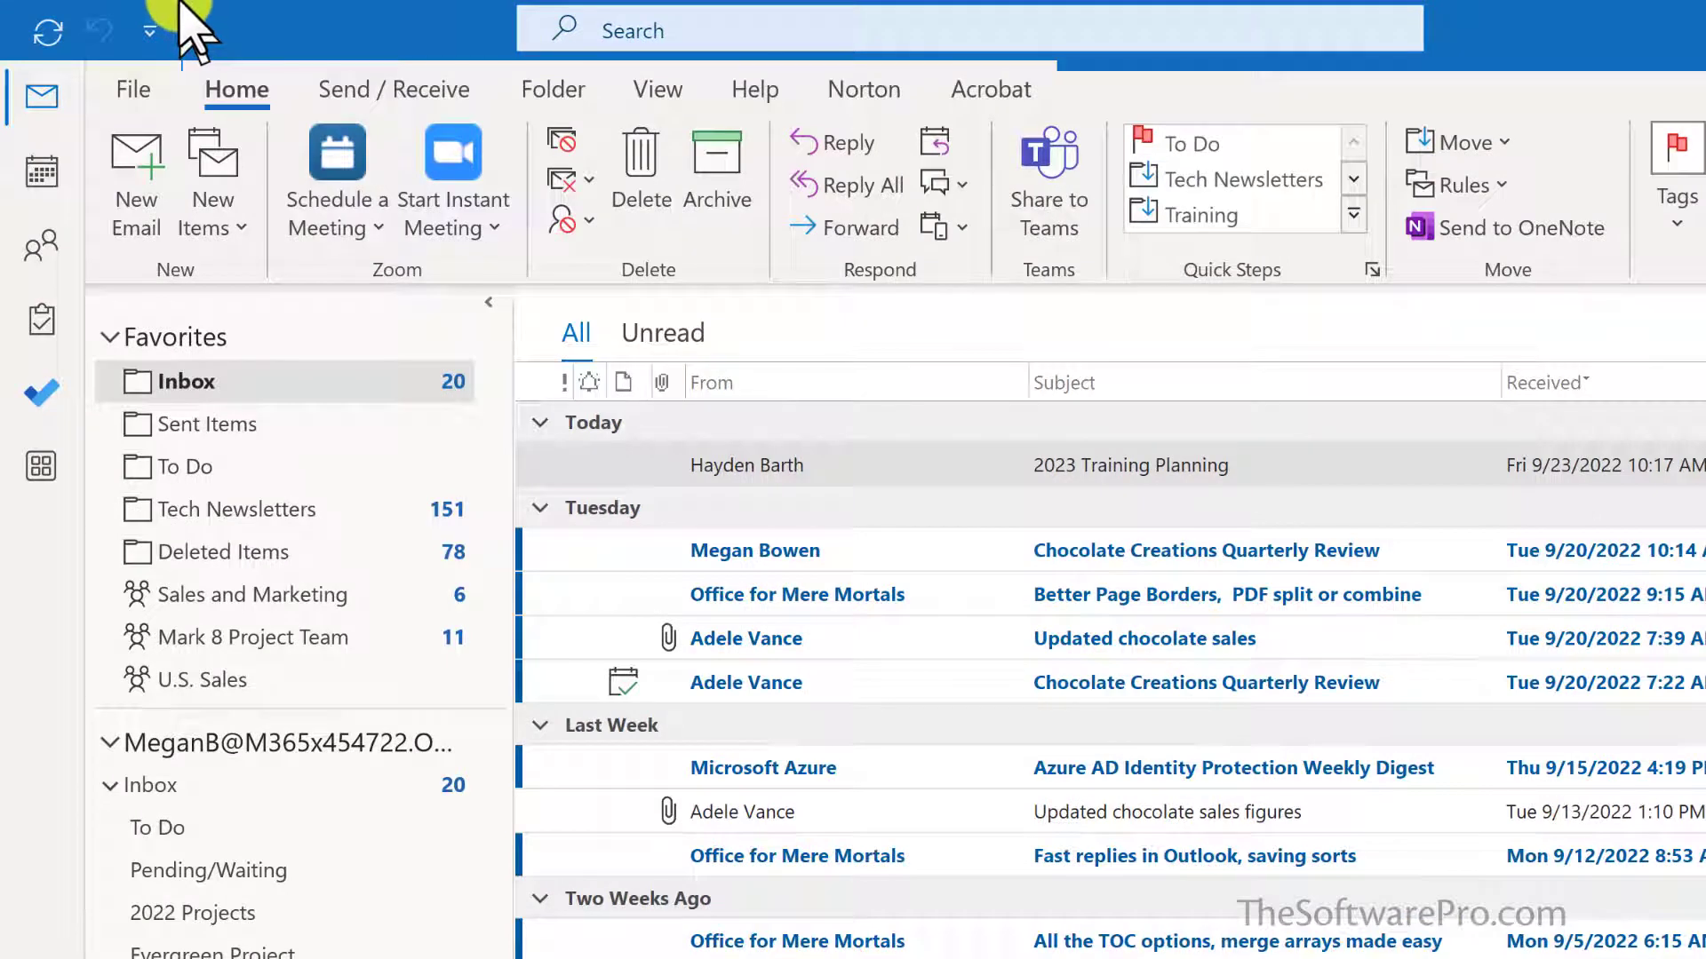
Step: Add Reply, Reply All and Forward to the mail Quick Access Toolbar, plus Quick Print for messages
{"action": "left_click", "coordinate": [149, 34]}
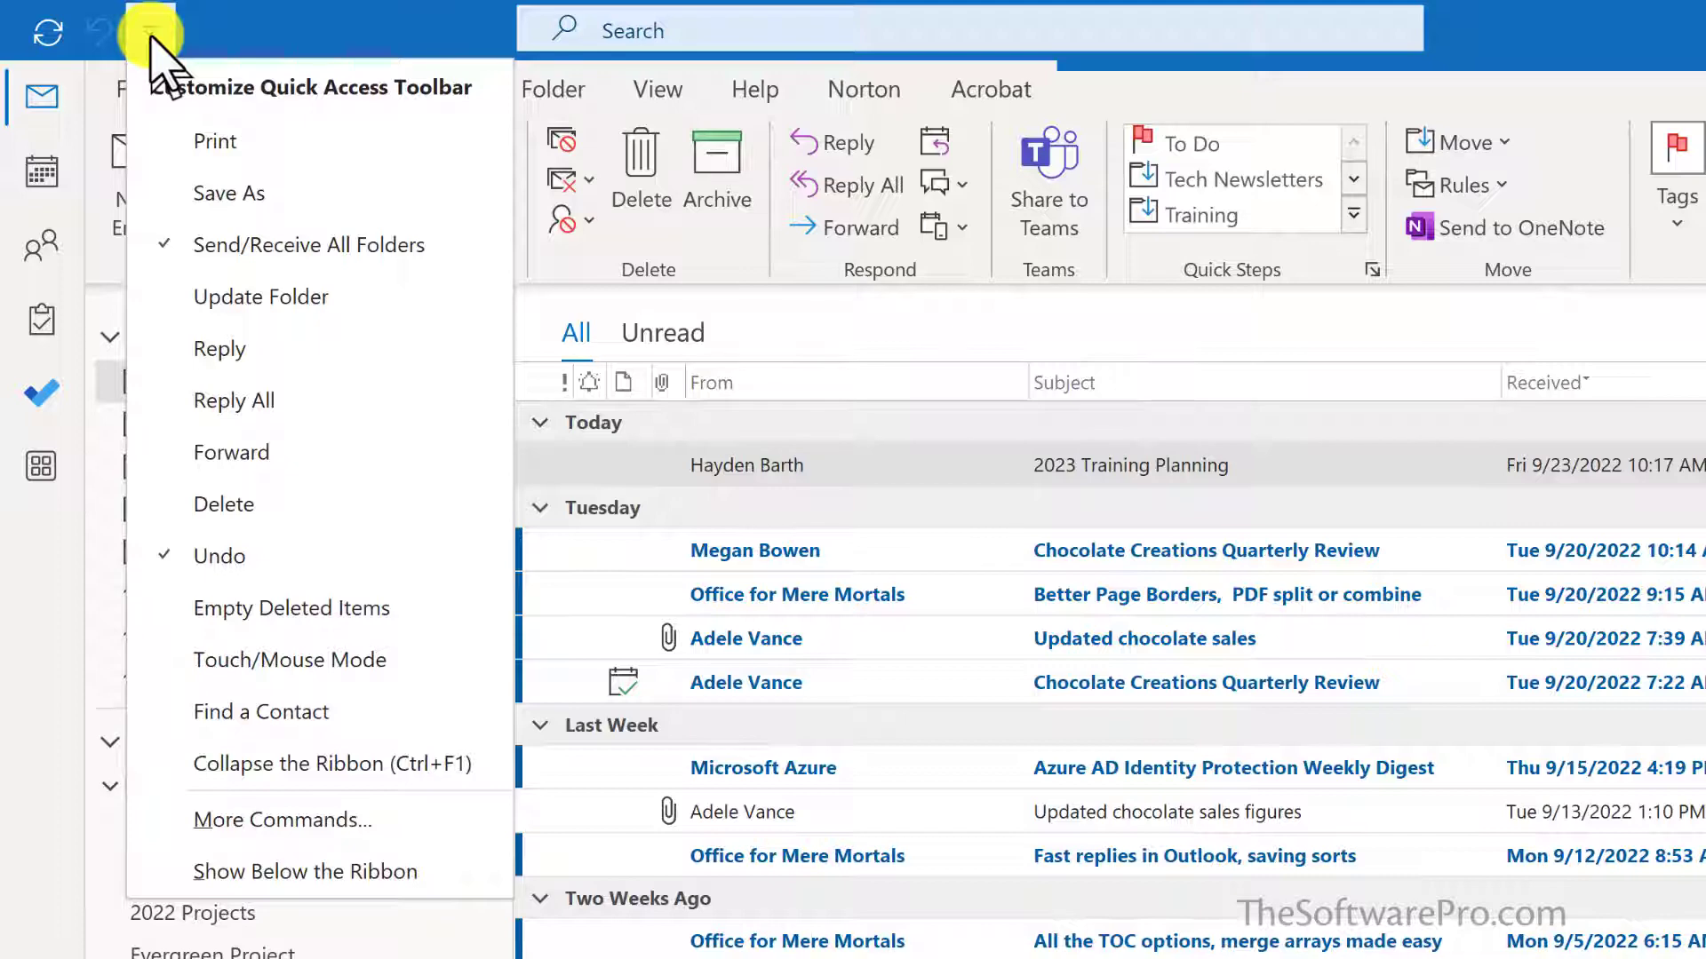
{"action": "left_click", "coordinate": [210, 355]}
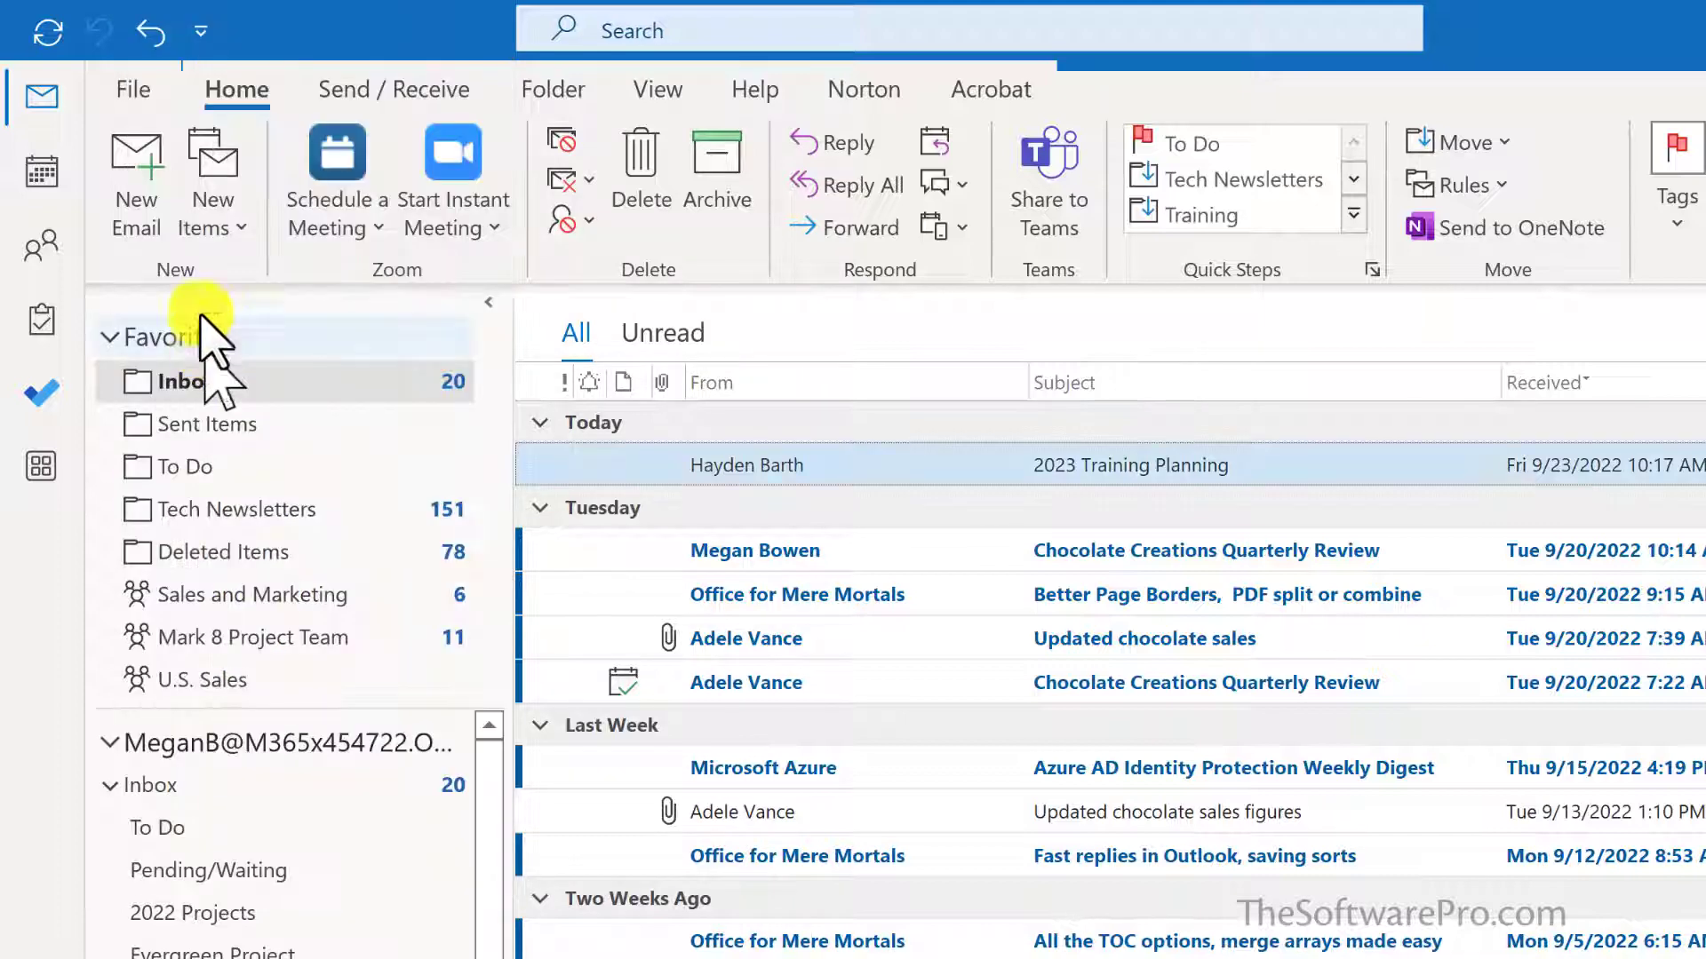
{"action": "left_click", "coordinate": [201, 32]}
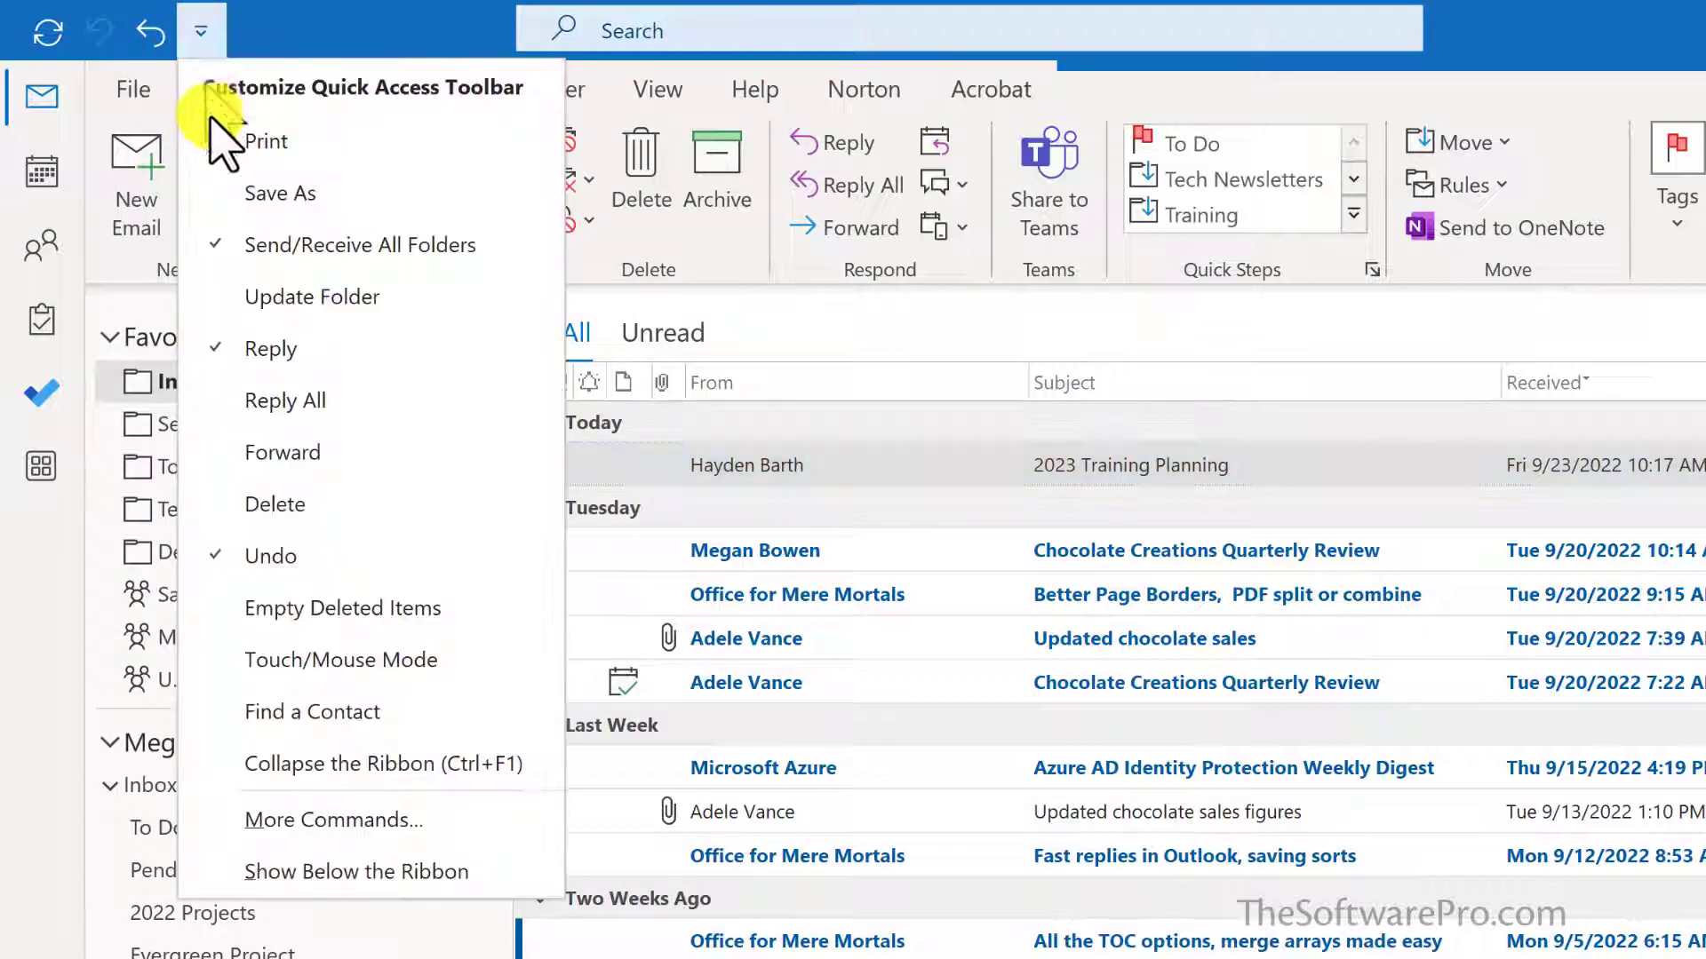
{"action": "left_click", "coordinate": [258, 401]}
{"action": "left_click", "coordinate": [252, 31]}
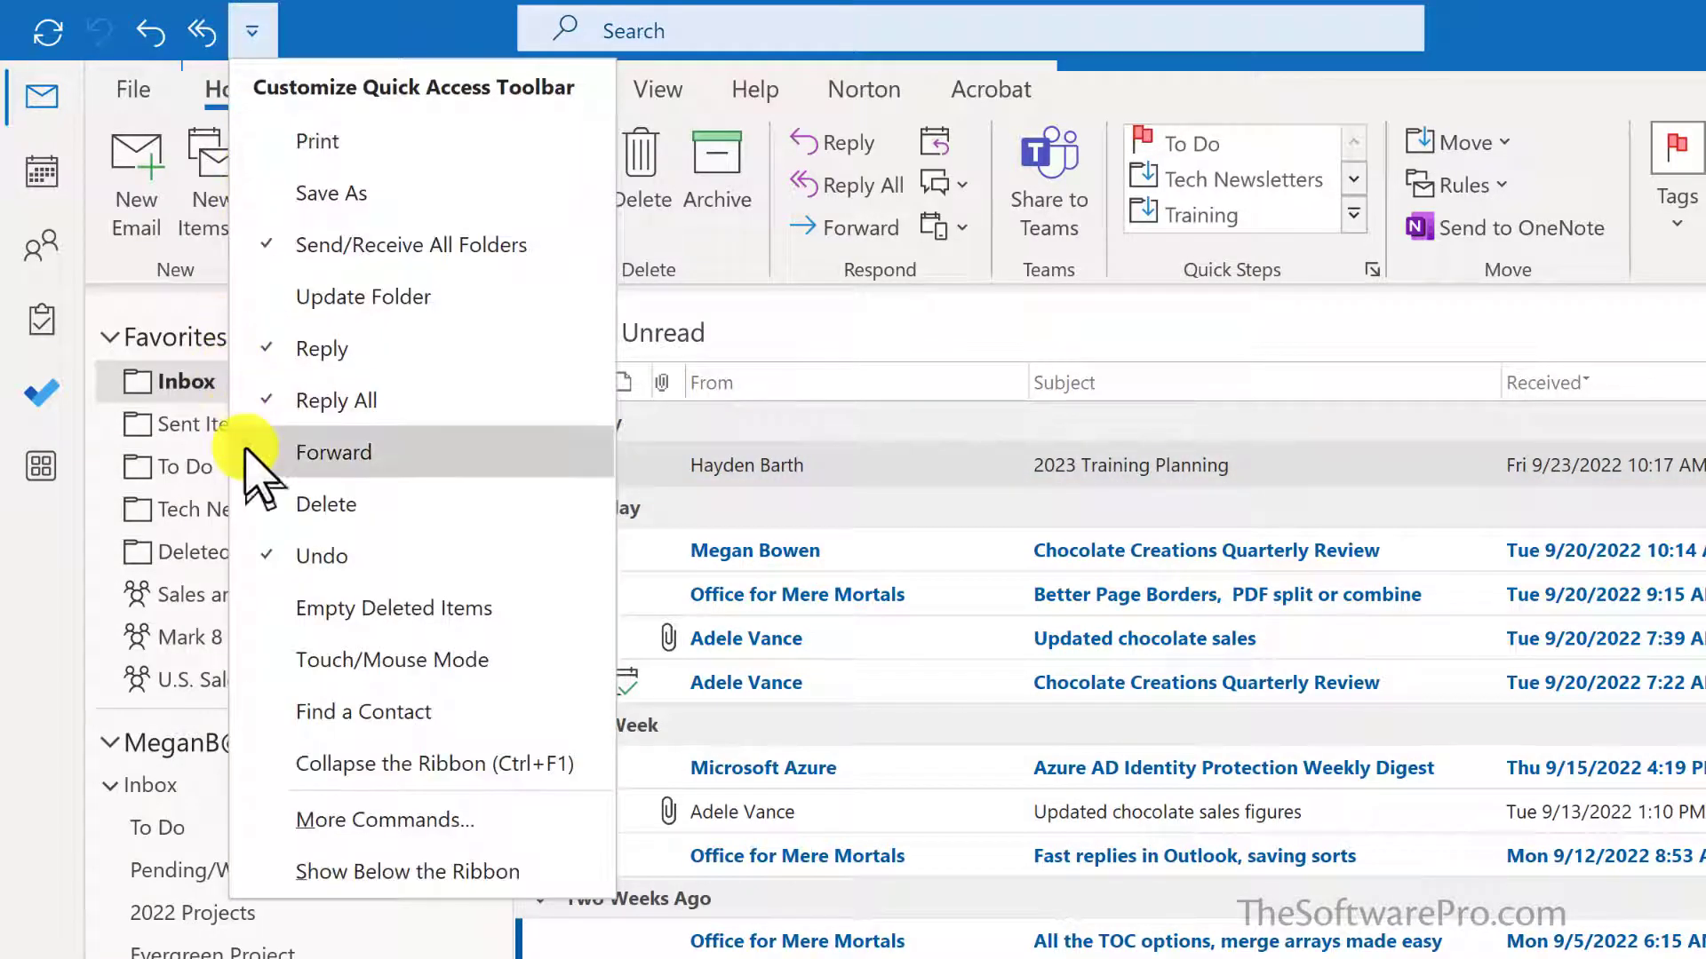
{"action": "left_click", "coordinate": [256, 455]}
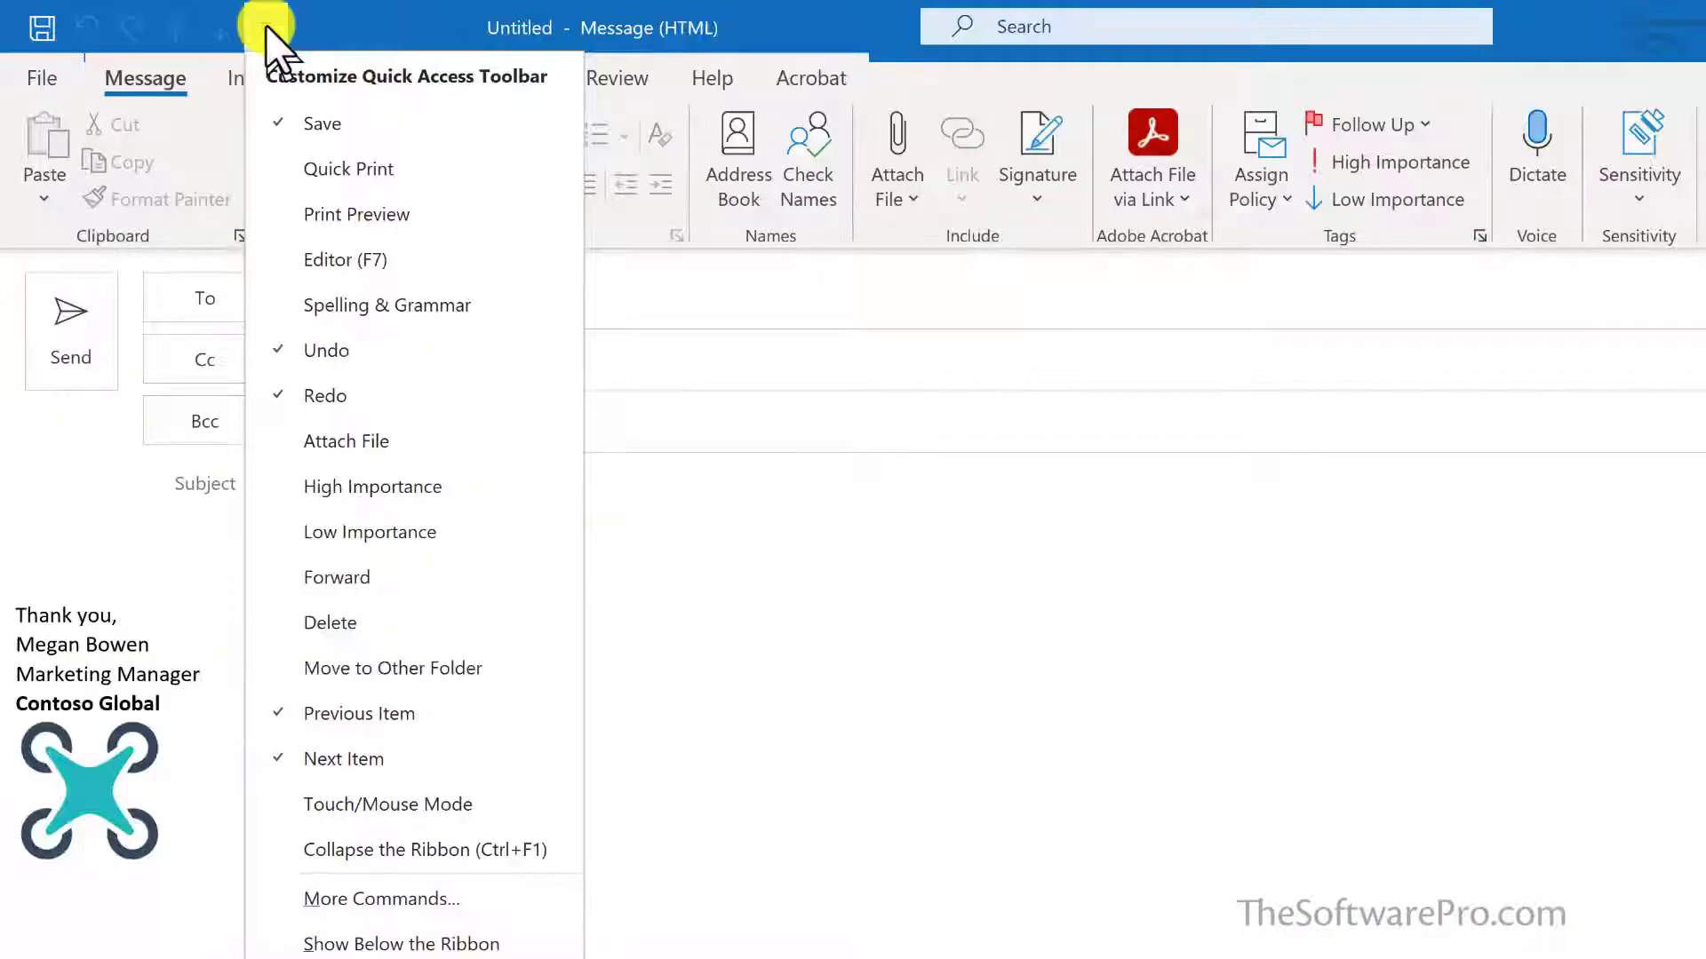
{"action": "left_click", "coordinate": [291, 169]}
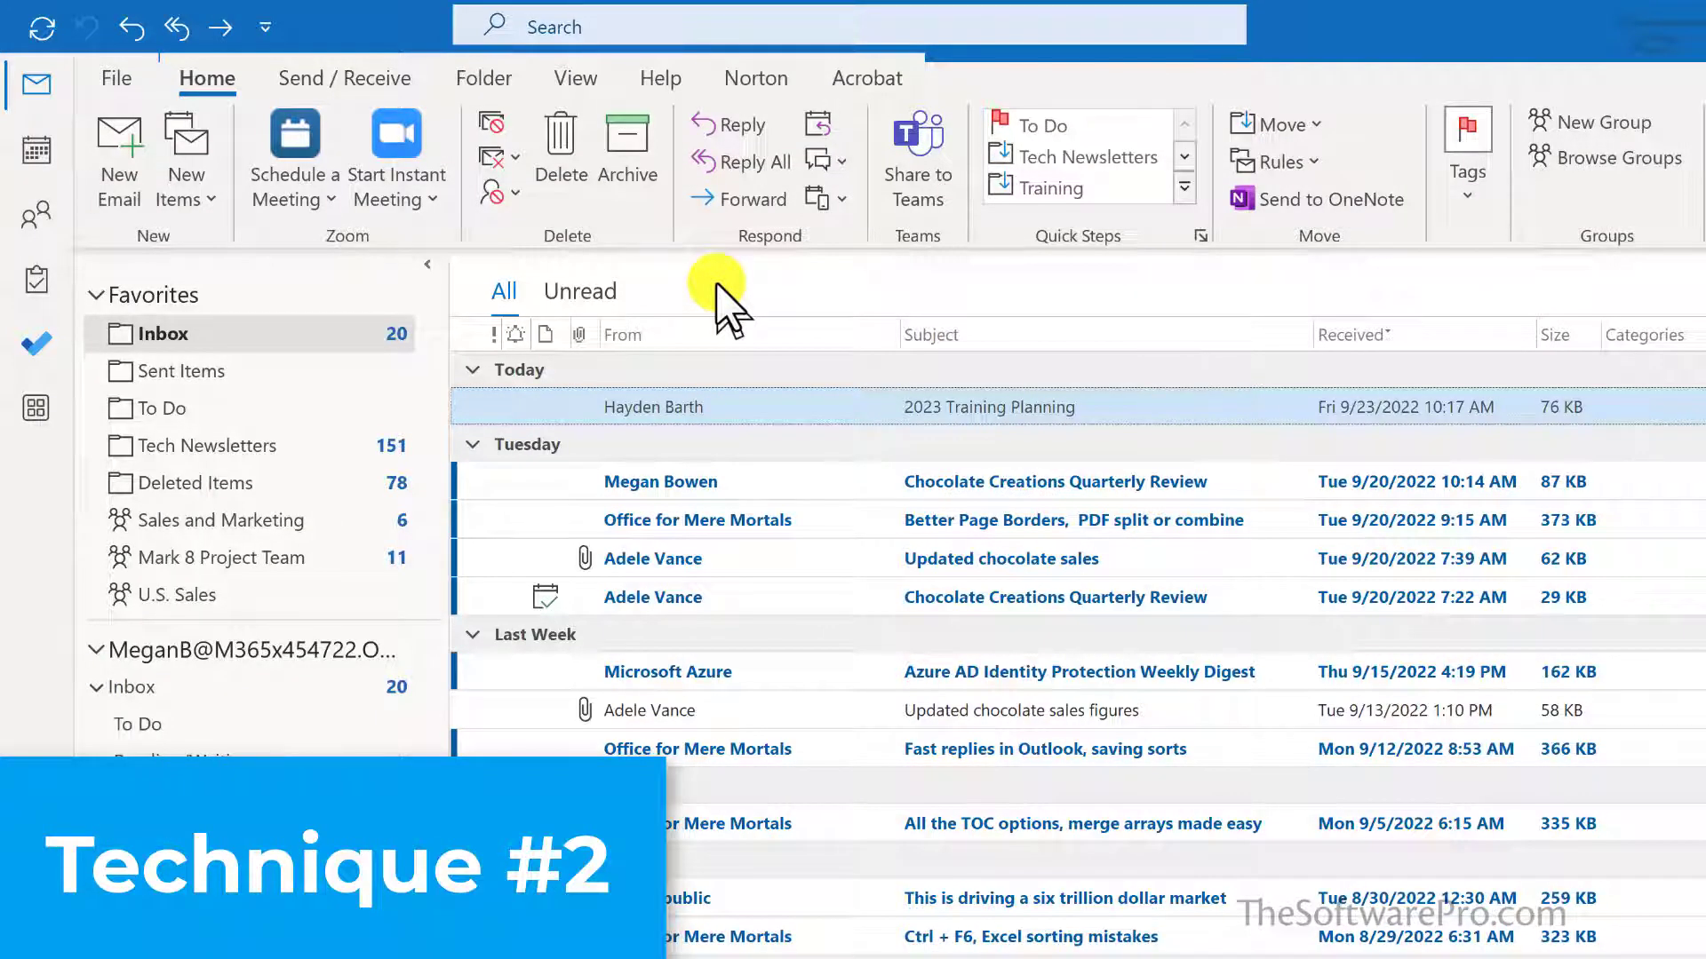
Step: Add the View tab's Reading Pane command to the Quick Access Toolbar
{"action": "left_click", "coordinate": [572, 79]}
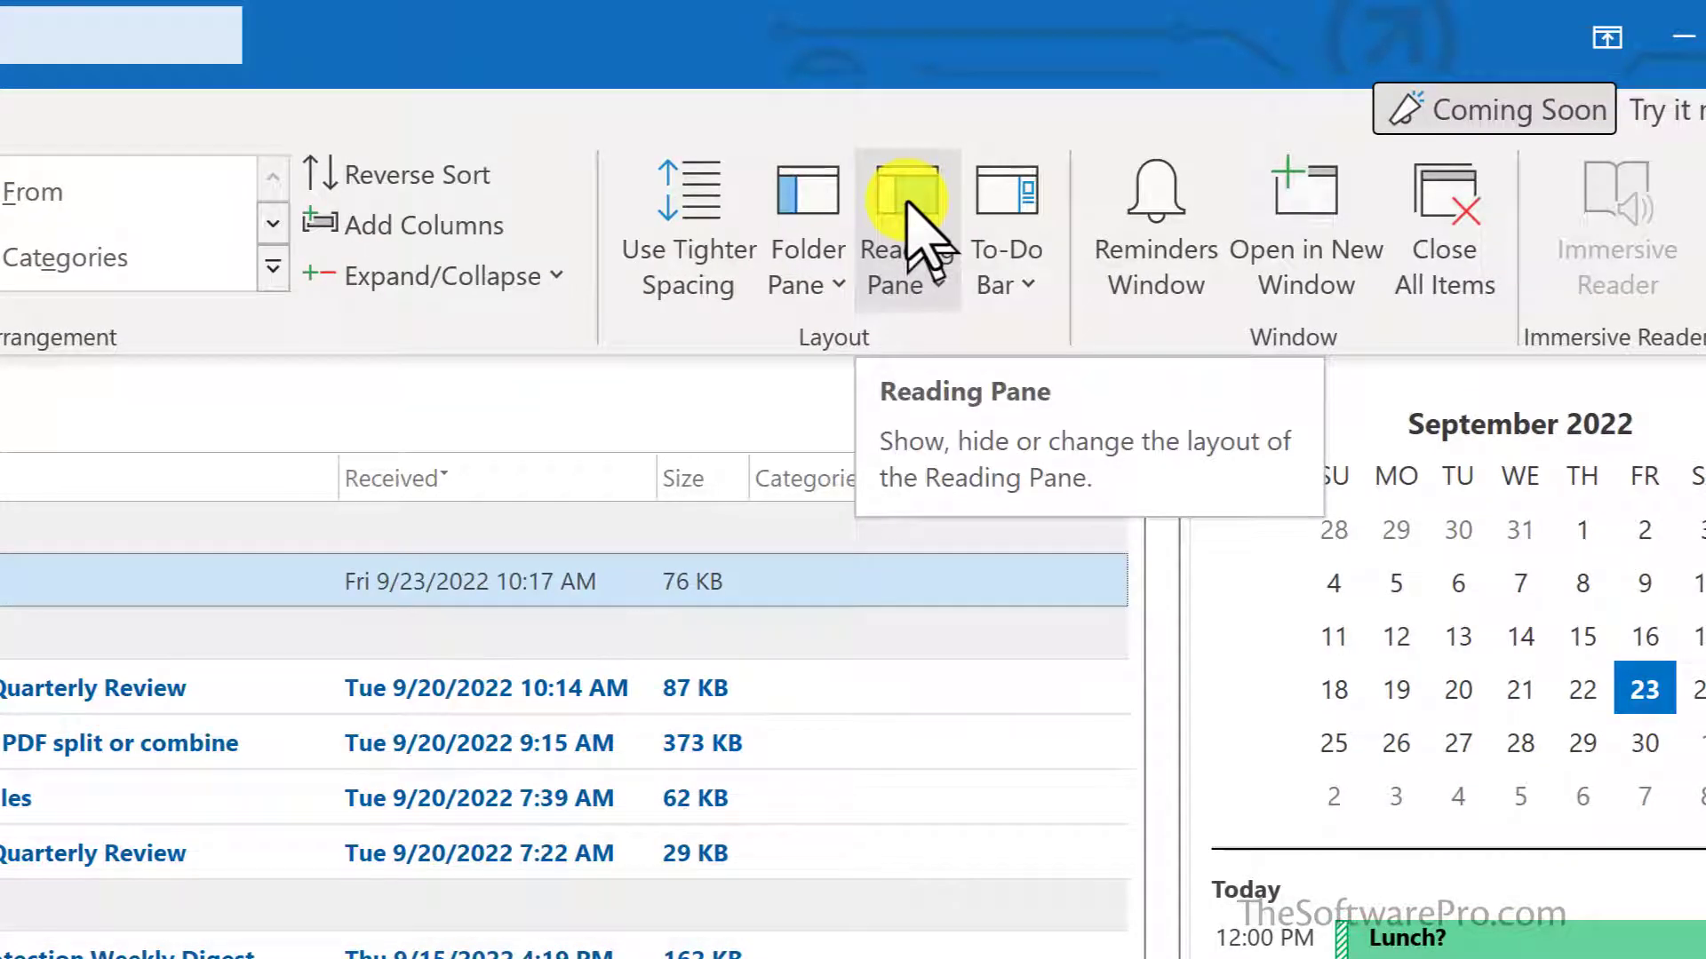
{"action": "right_click", "coordinate": [908, 206]}
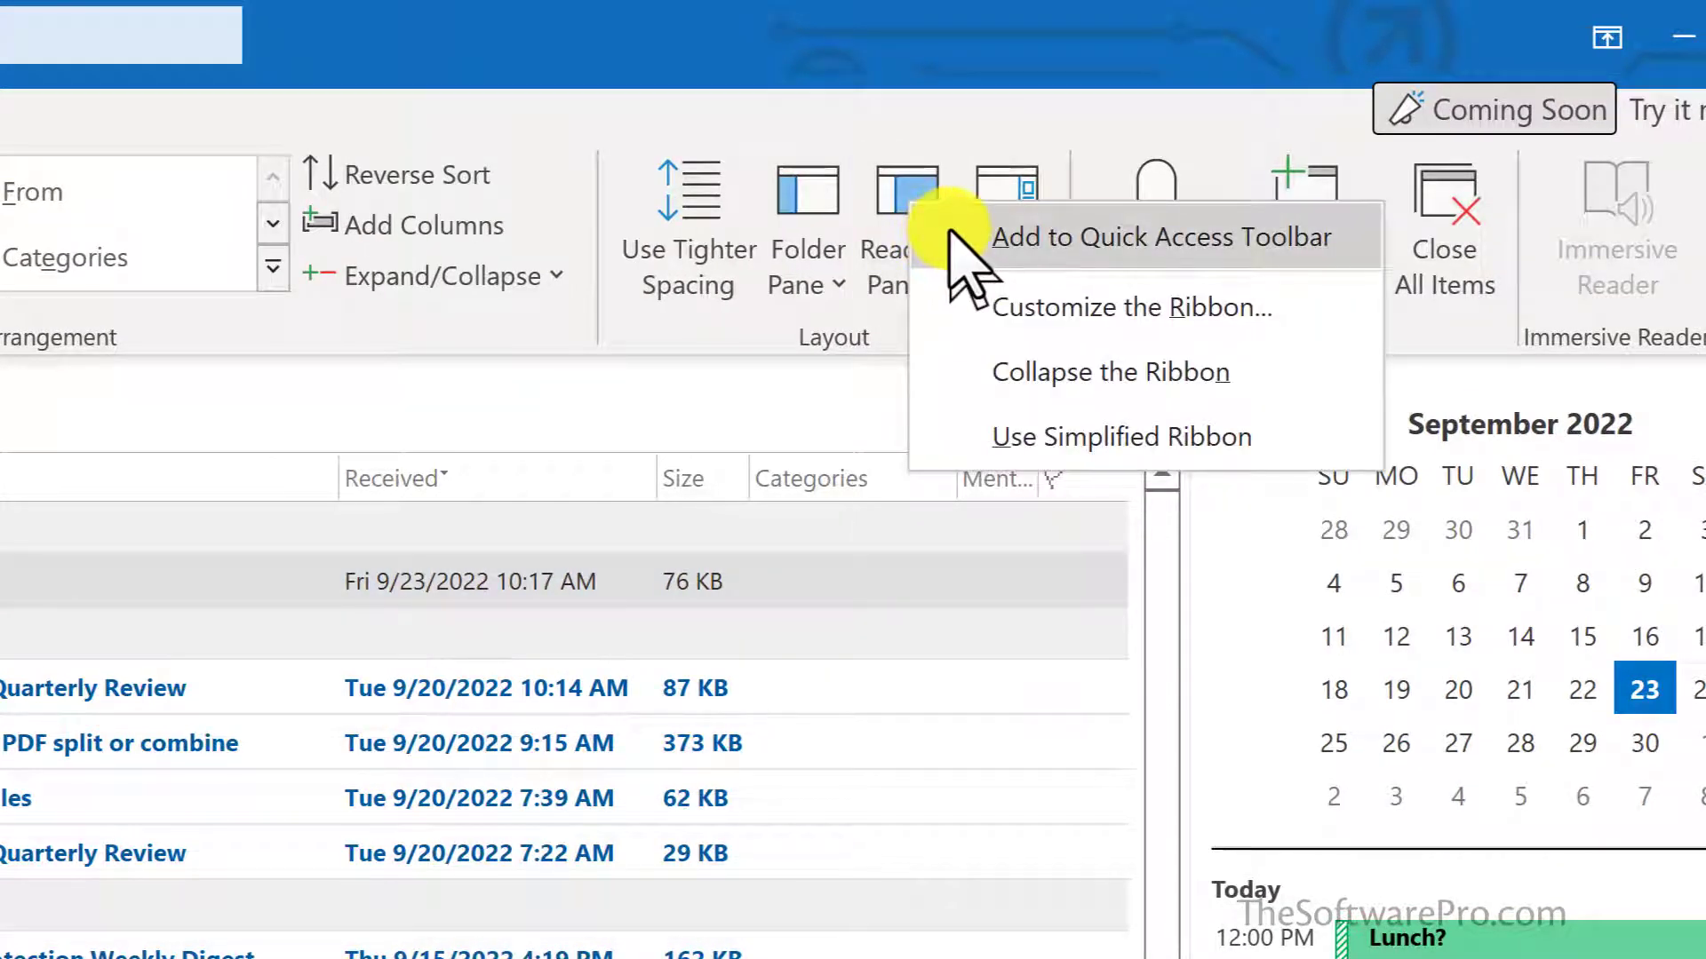
{"action": "key", "text": "Escape"}
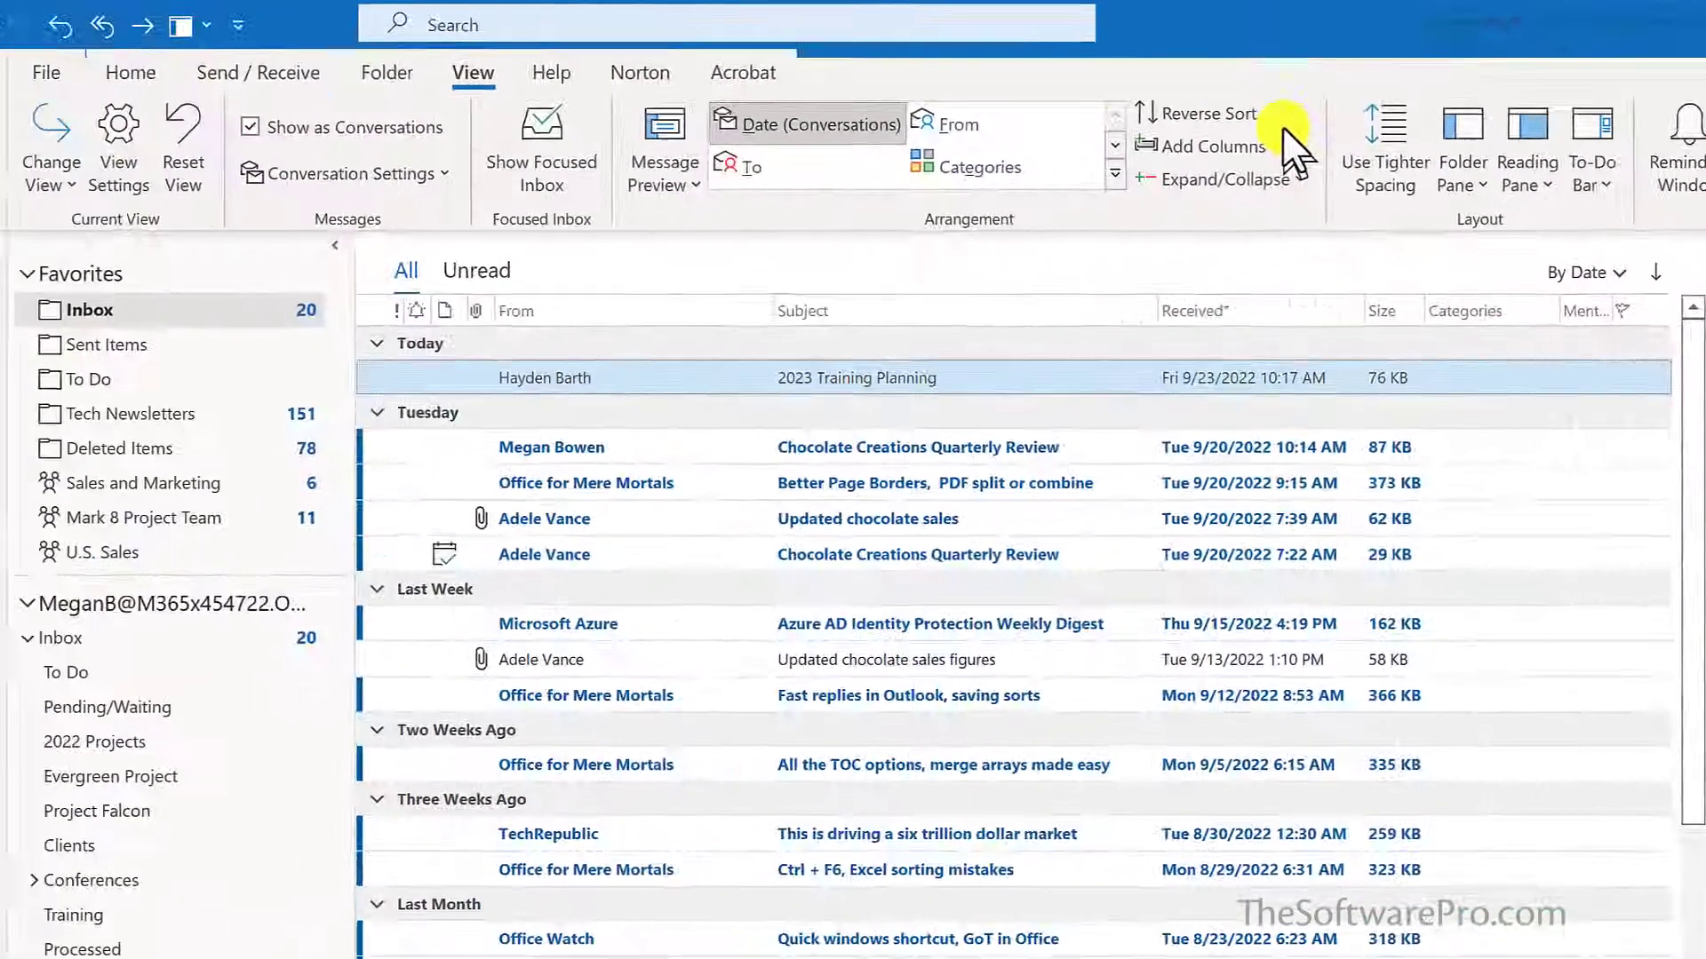
{"action": "right_click", "coordinate": [533, 226]}
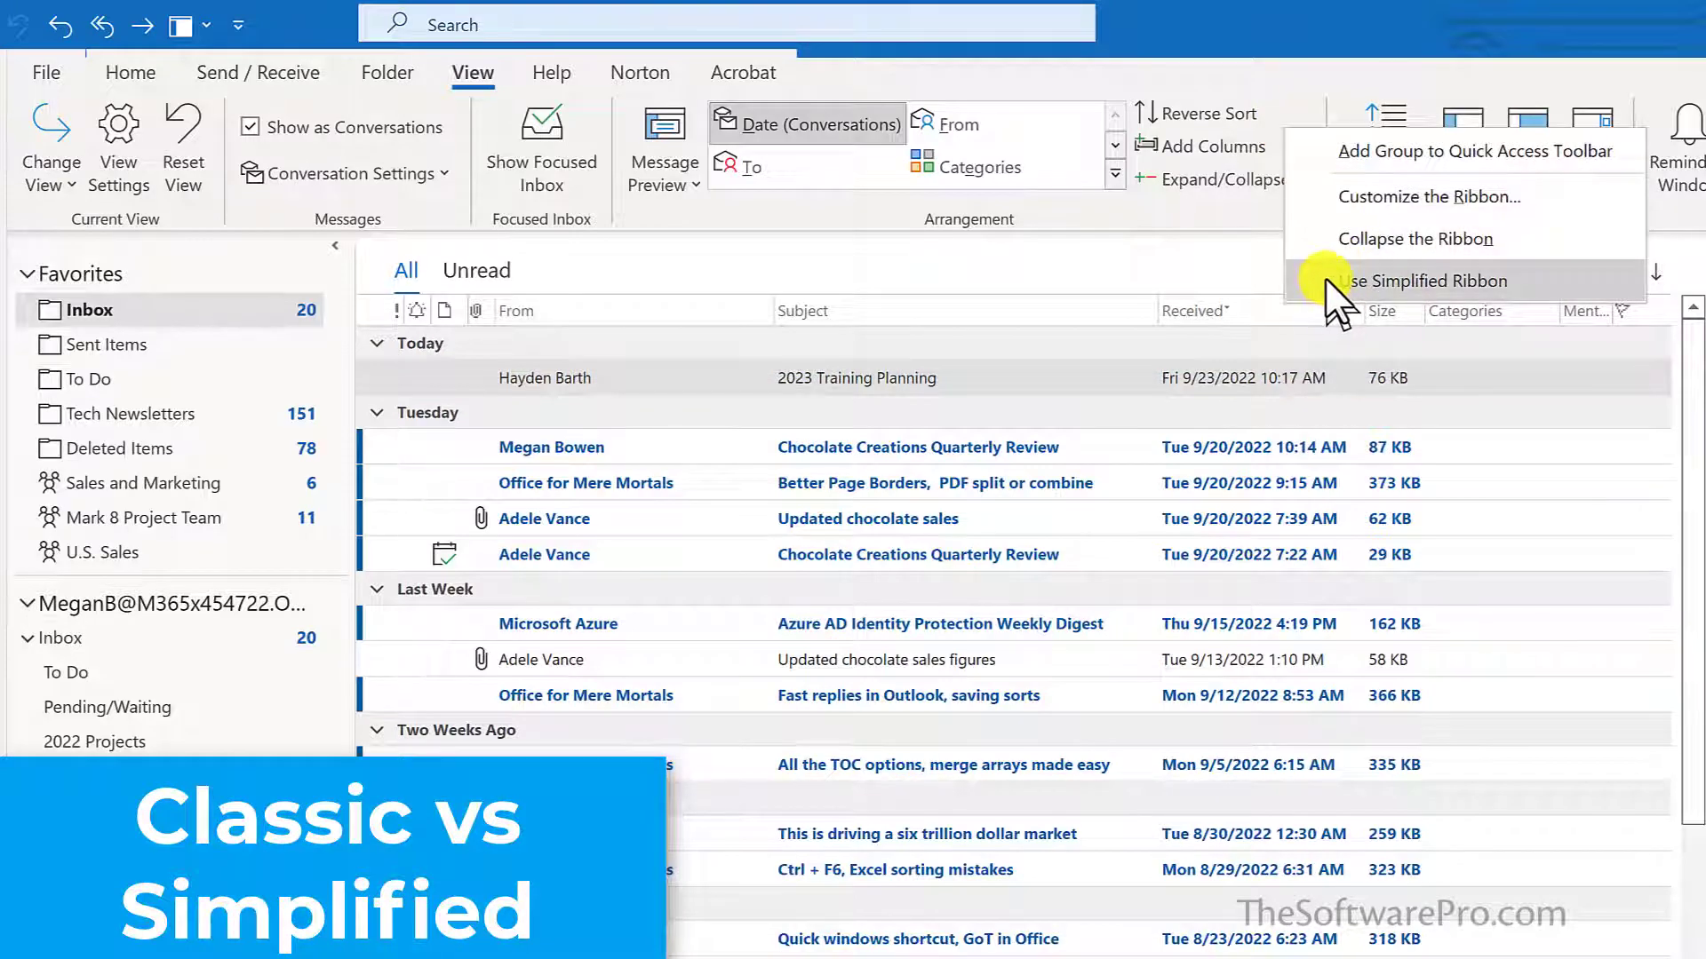
{"action": "left_click", "coordinate": [1328, 282]}
{"action": "right_click", "coordinate": [1248, 125]}
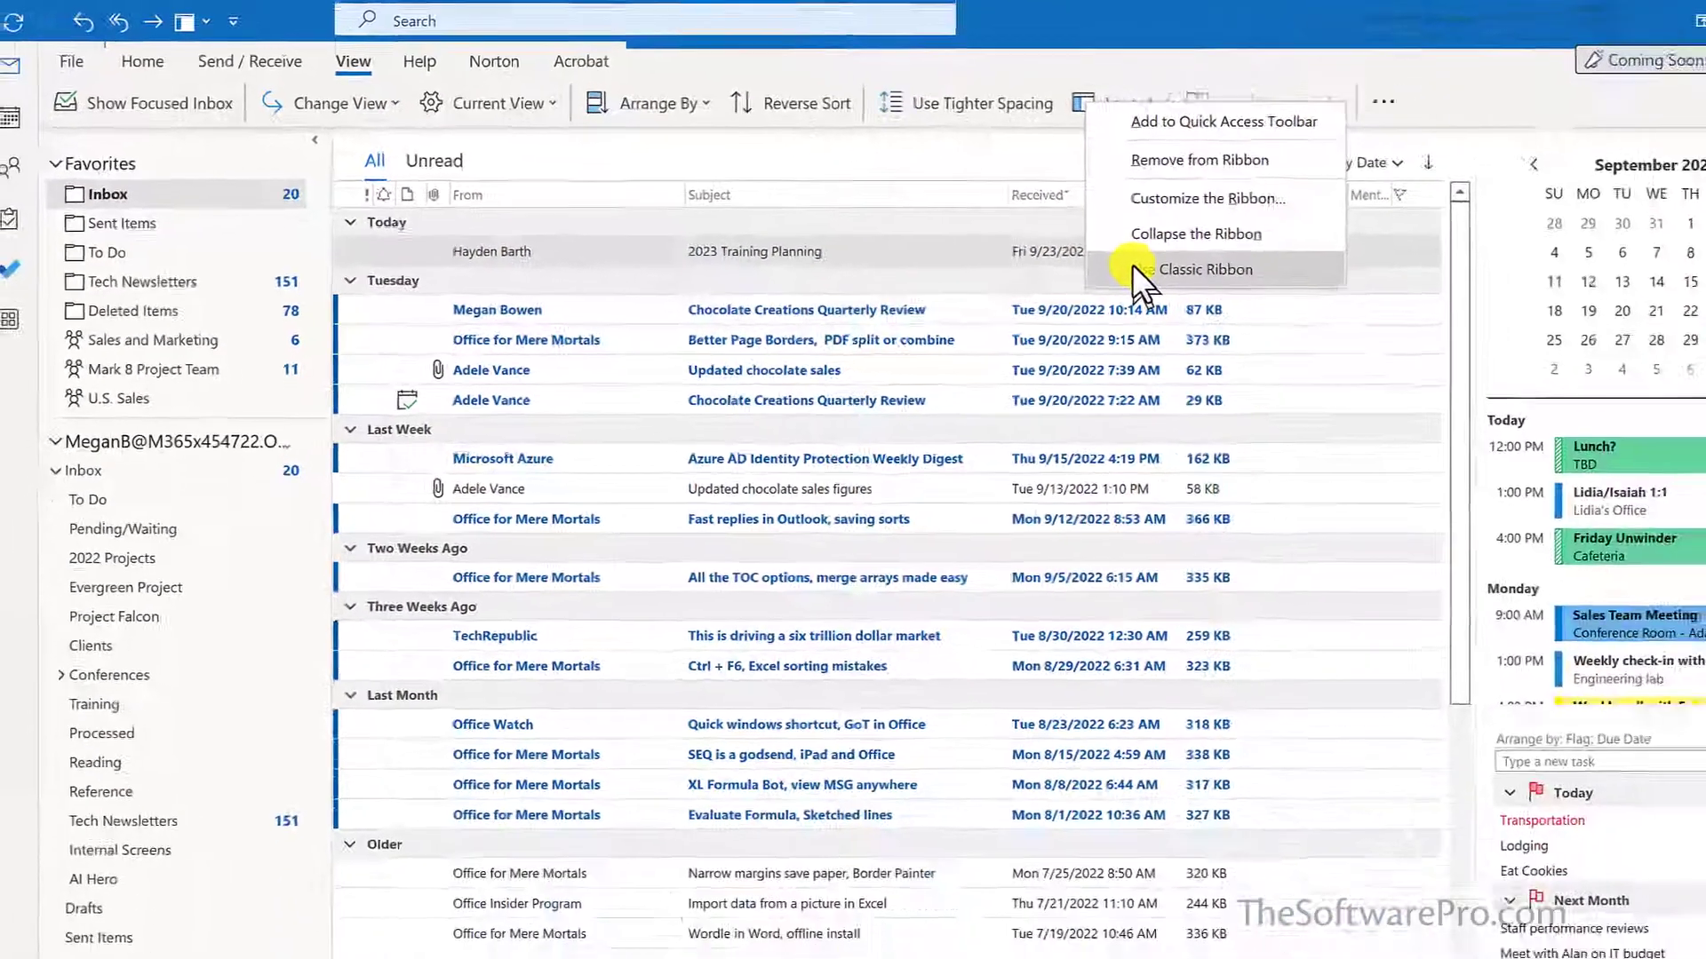
{"action": "left_click", "coordinate": [1306, 320]}
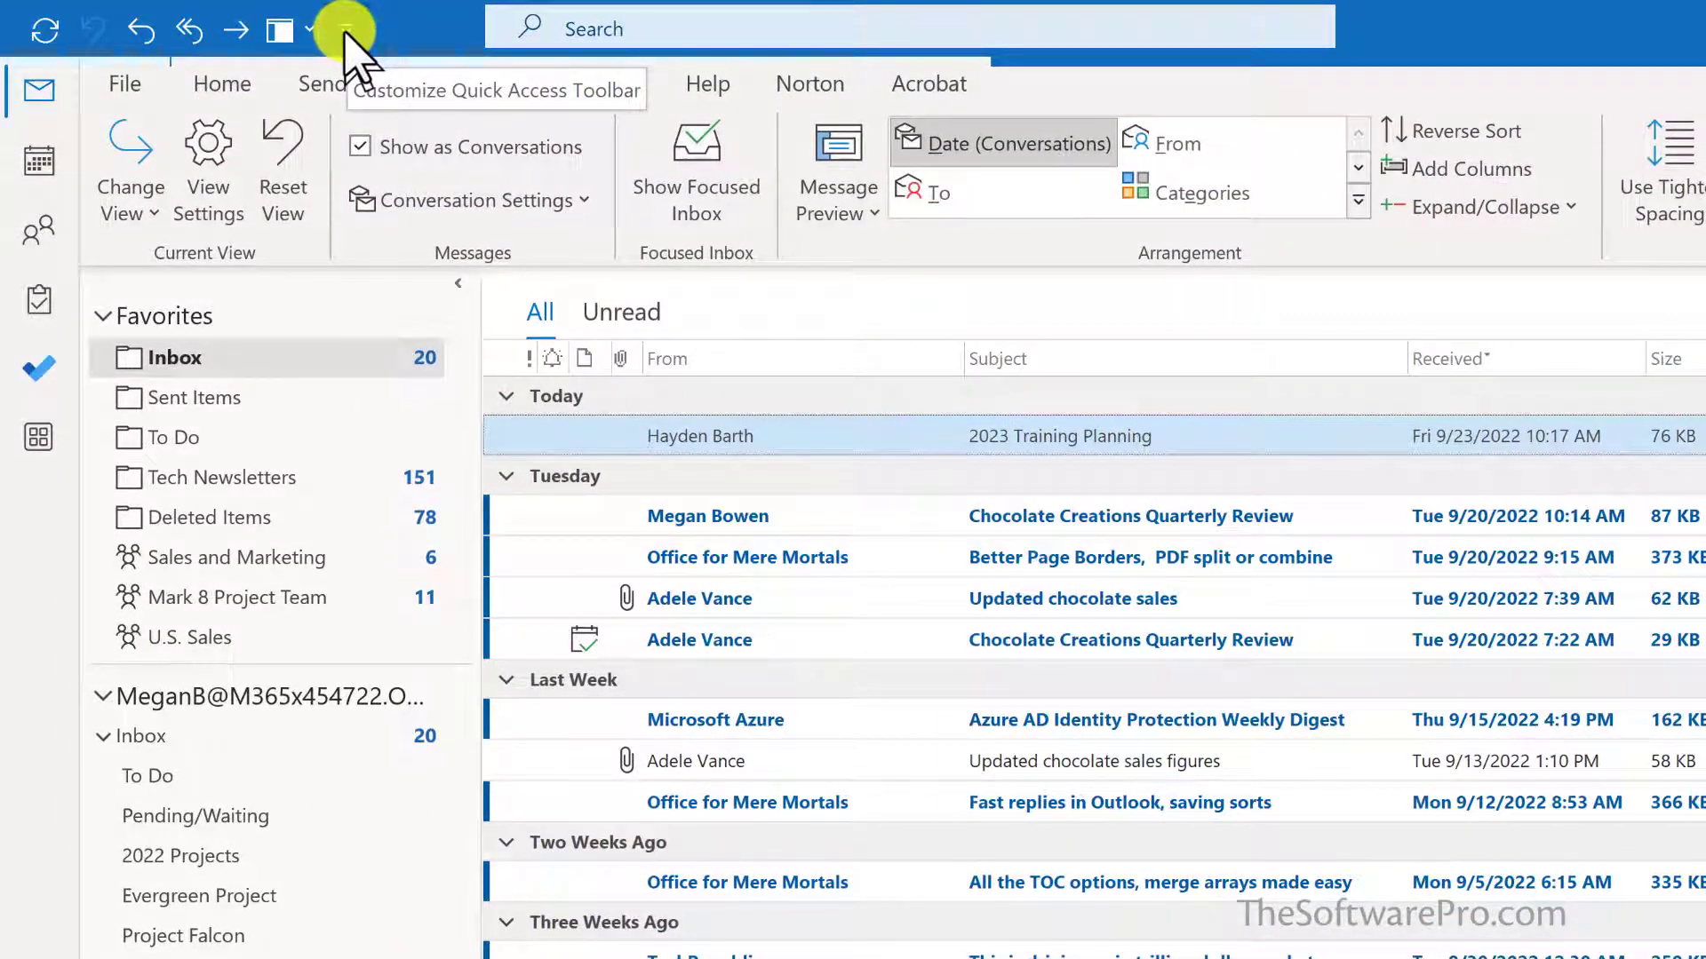
Step: Show the mail Quick Access Toolbar below the ribbon, then start a new blank message
{"action": "left_click", "coordinate": [347, 31]}
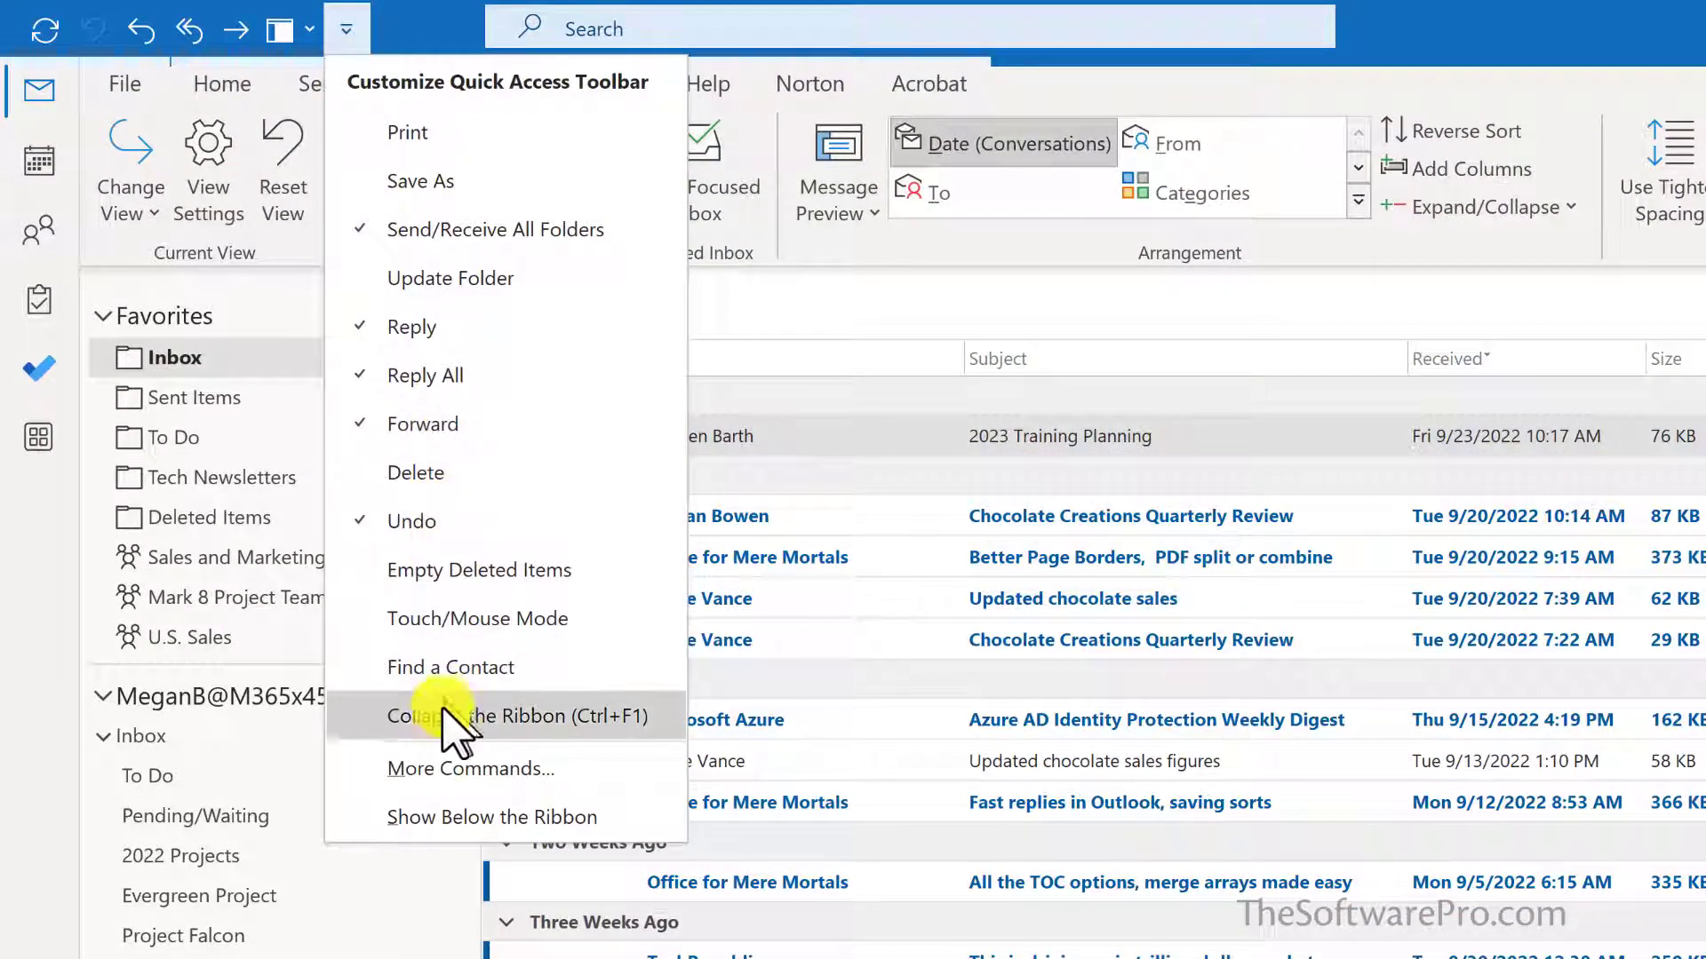
{"action": "left_click", "coordinate": [435, 817]}
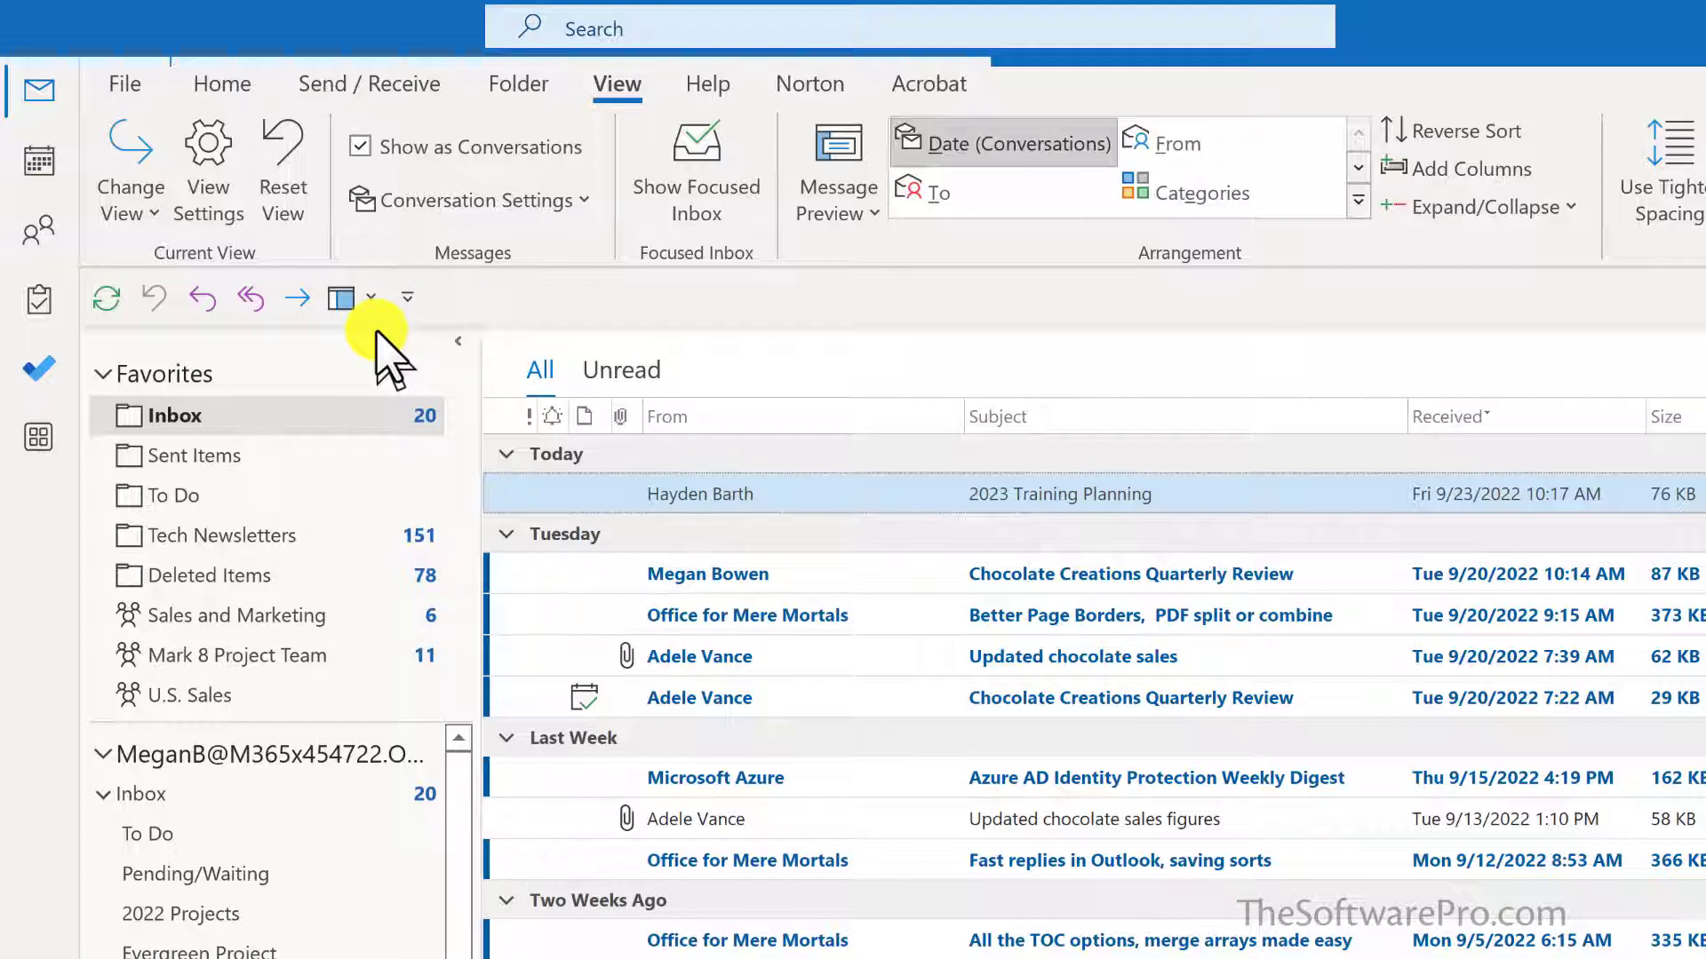
{"action": "key", "text": "ctrl+n"}
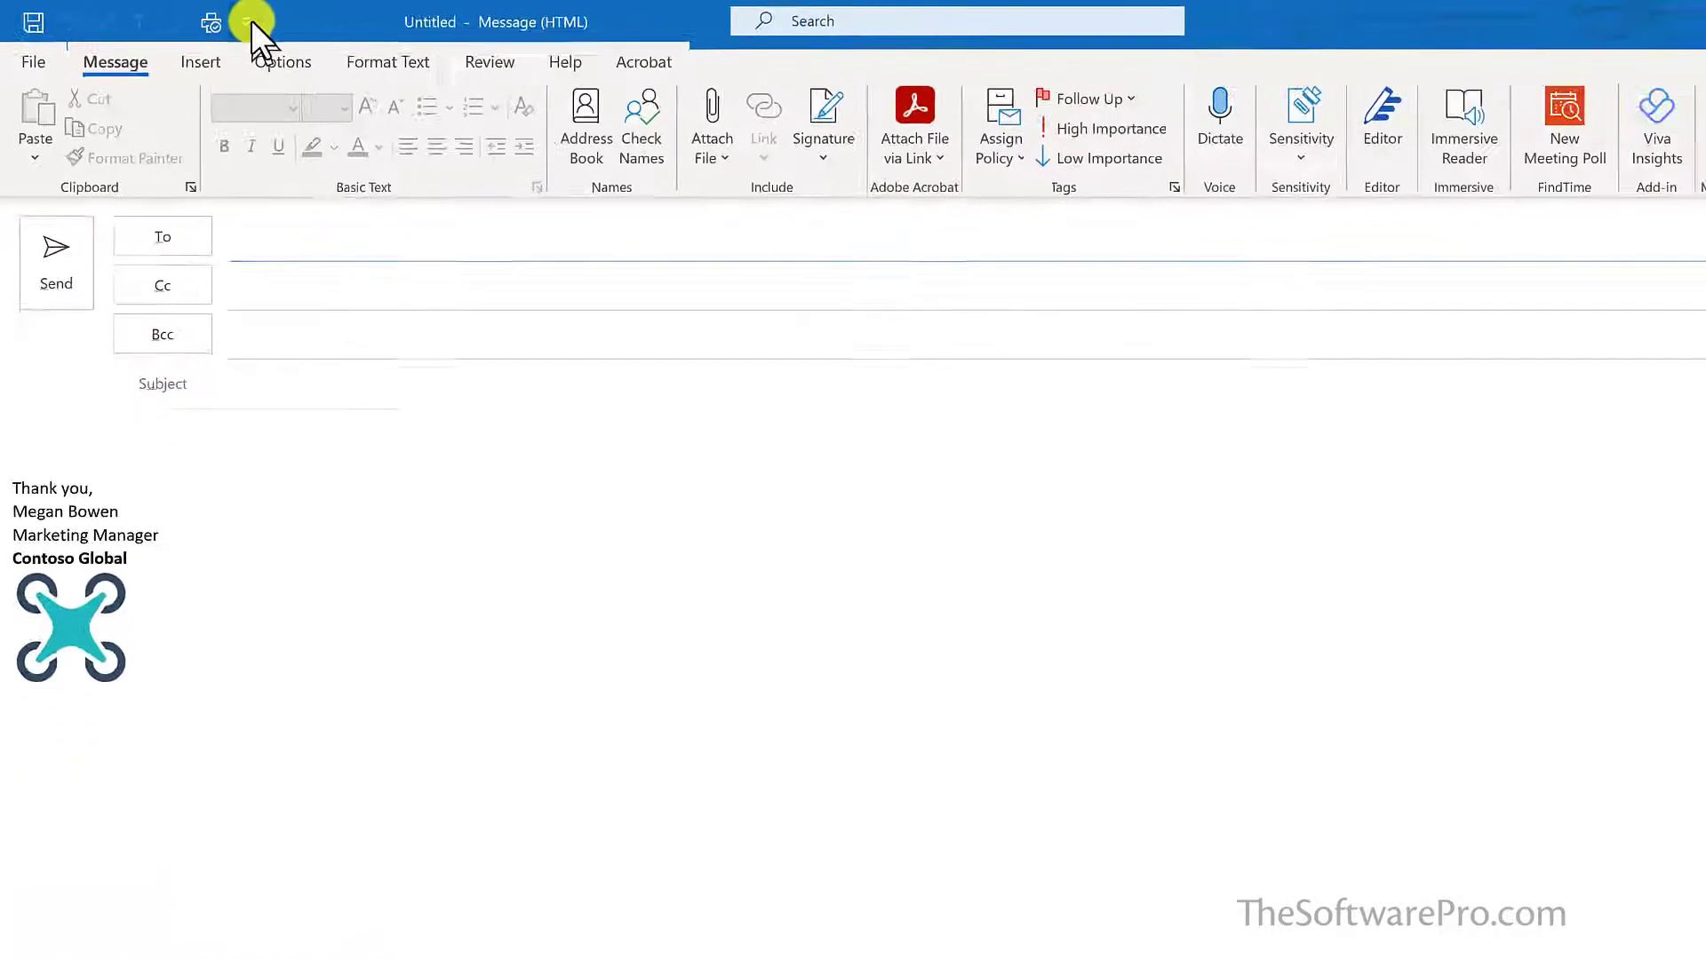
Step: Move the message toolbar below the ribbon and add AutoText from the Insert tab to it
{"action": "left_click", "coordinate": [222, 20]}
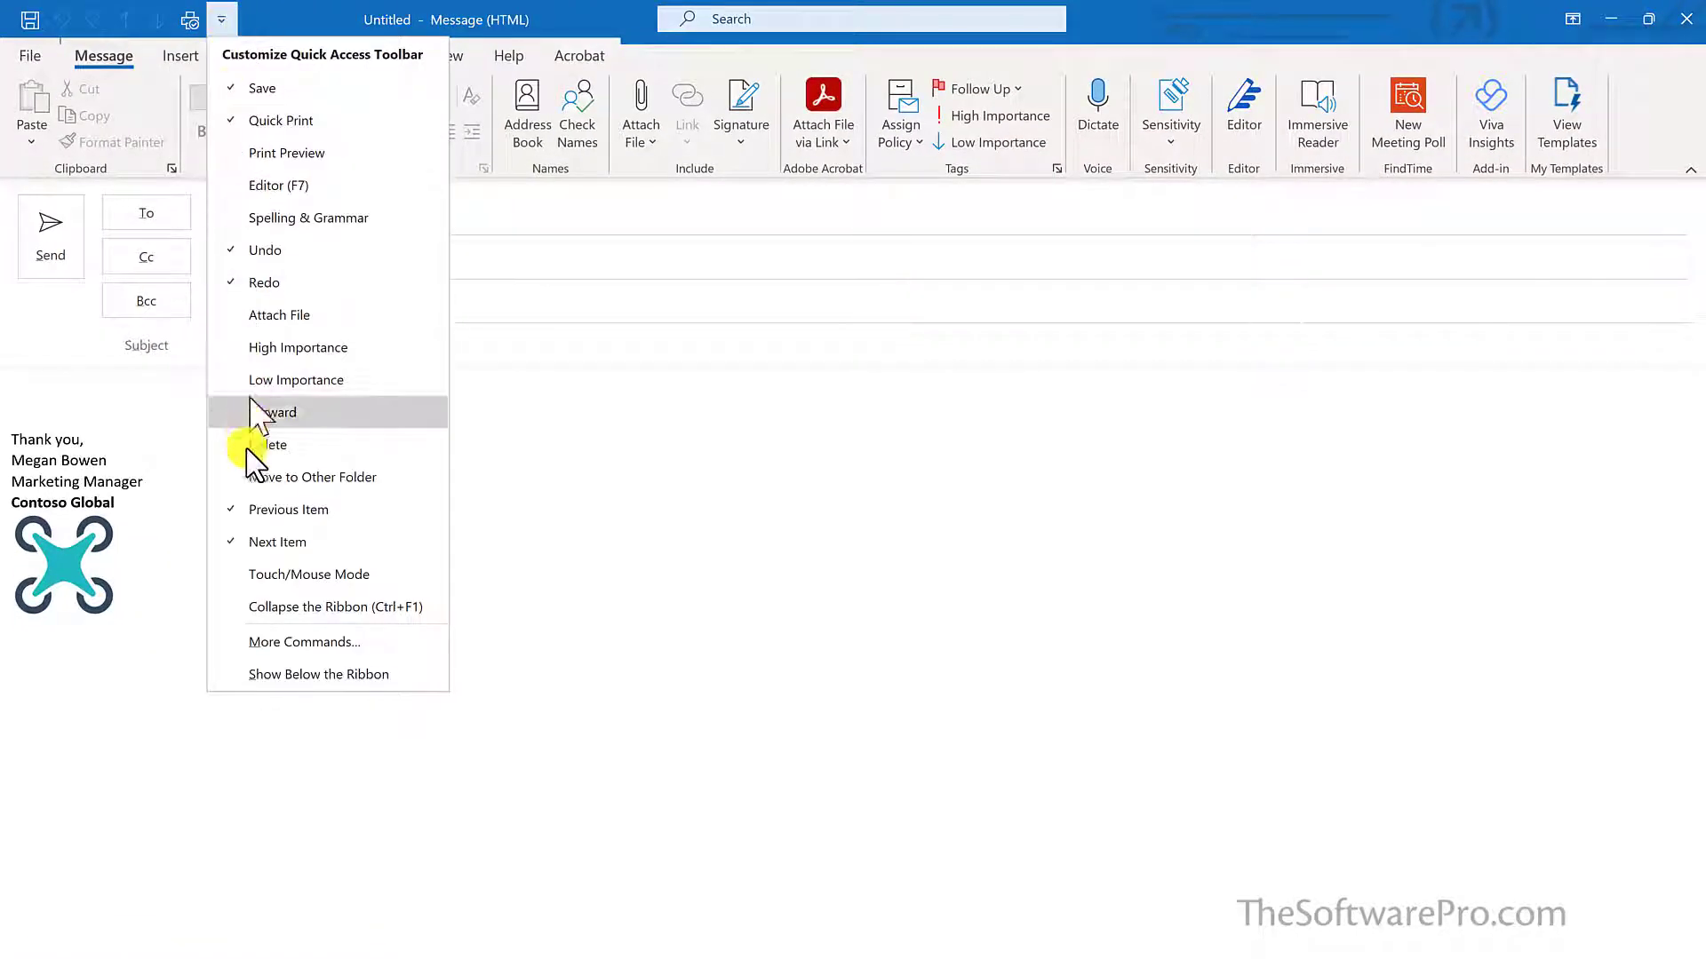
{"action": "left_click", "coordinate": [286, 677]}
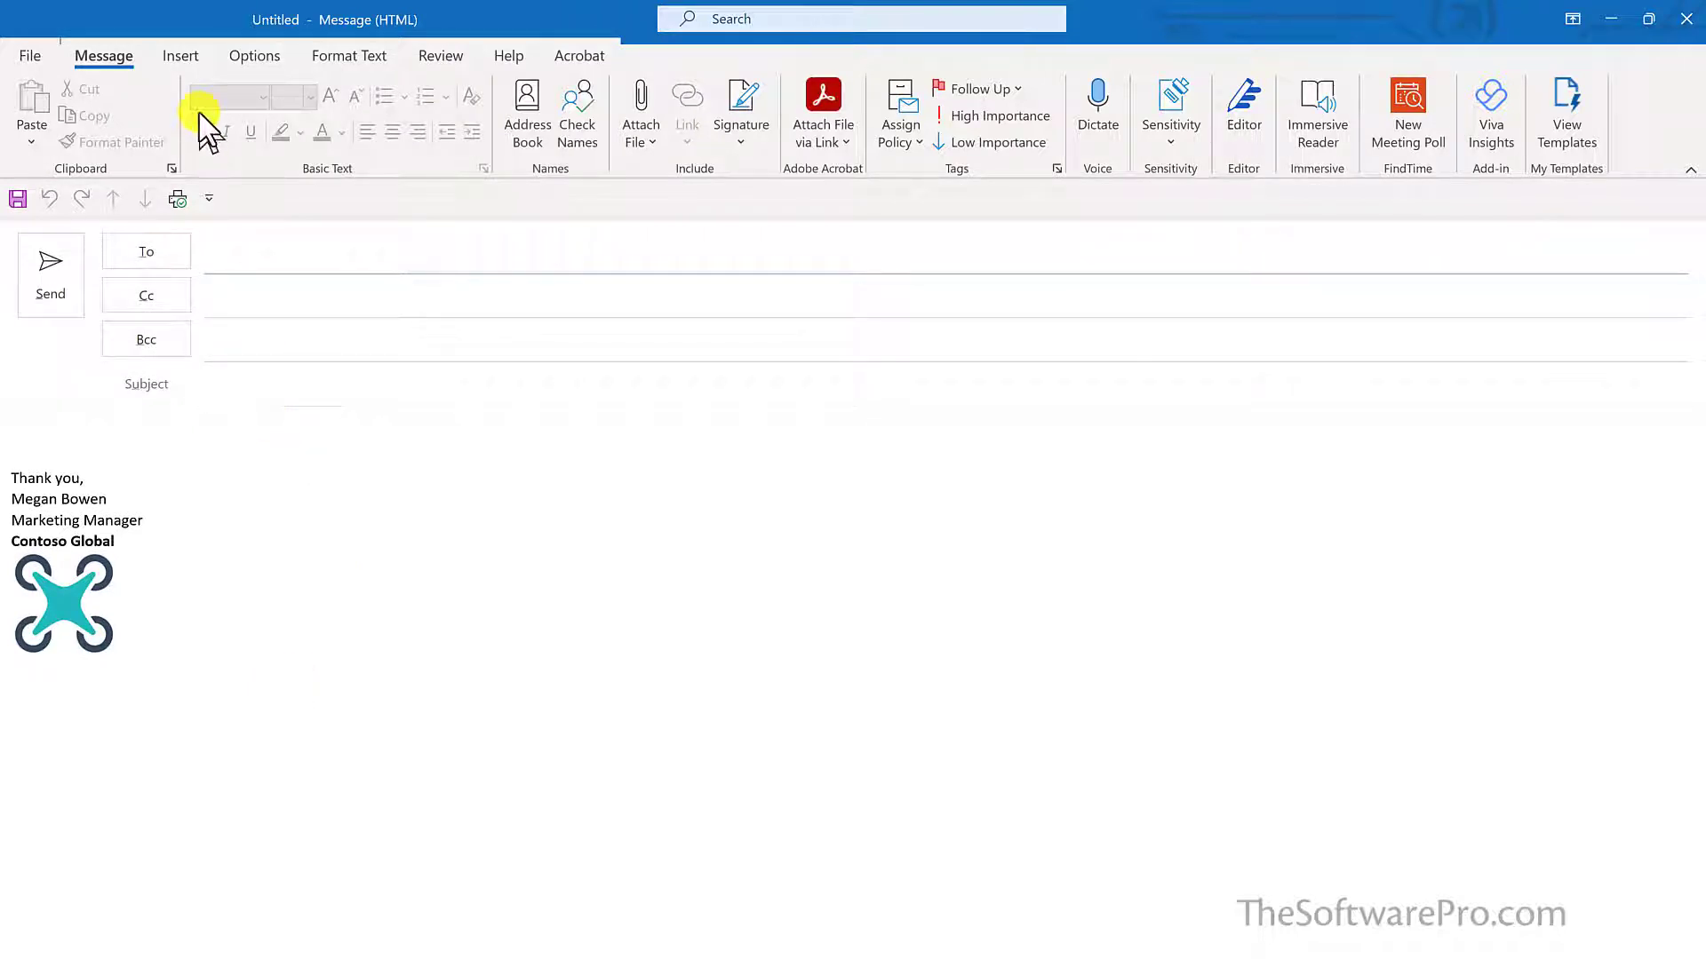
{"action": "left_click", "coordinate": [182, 56]}
{"action": "left_click", "coordinate": [213, 433]}
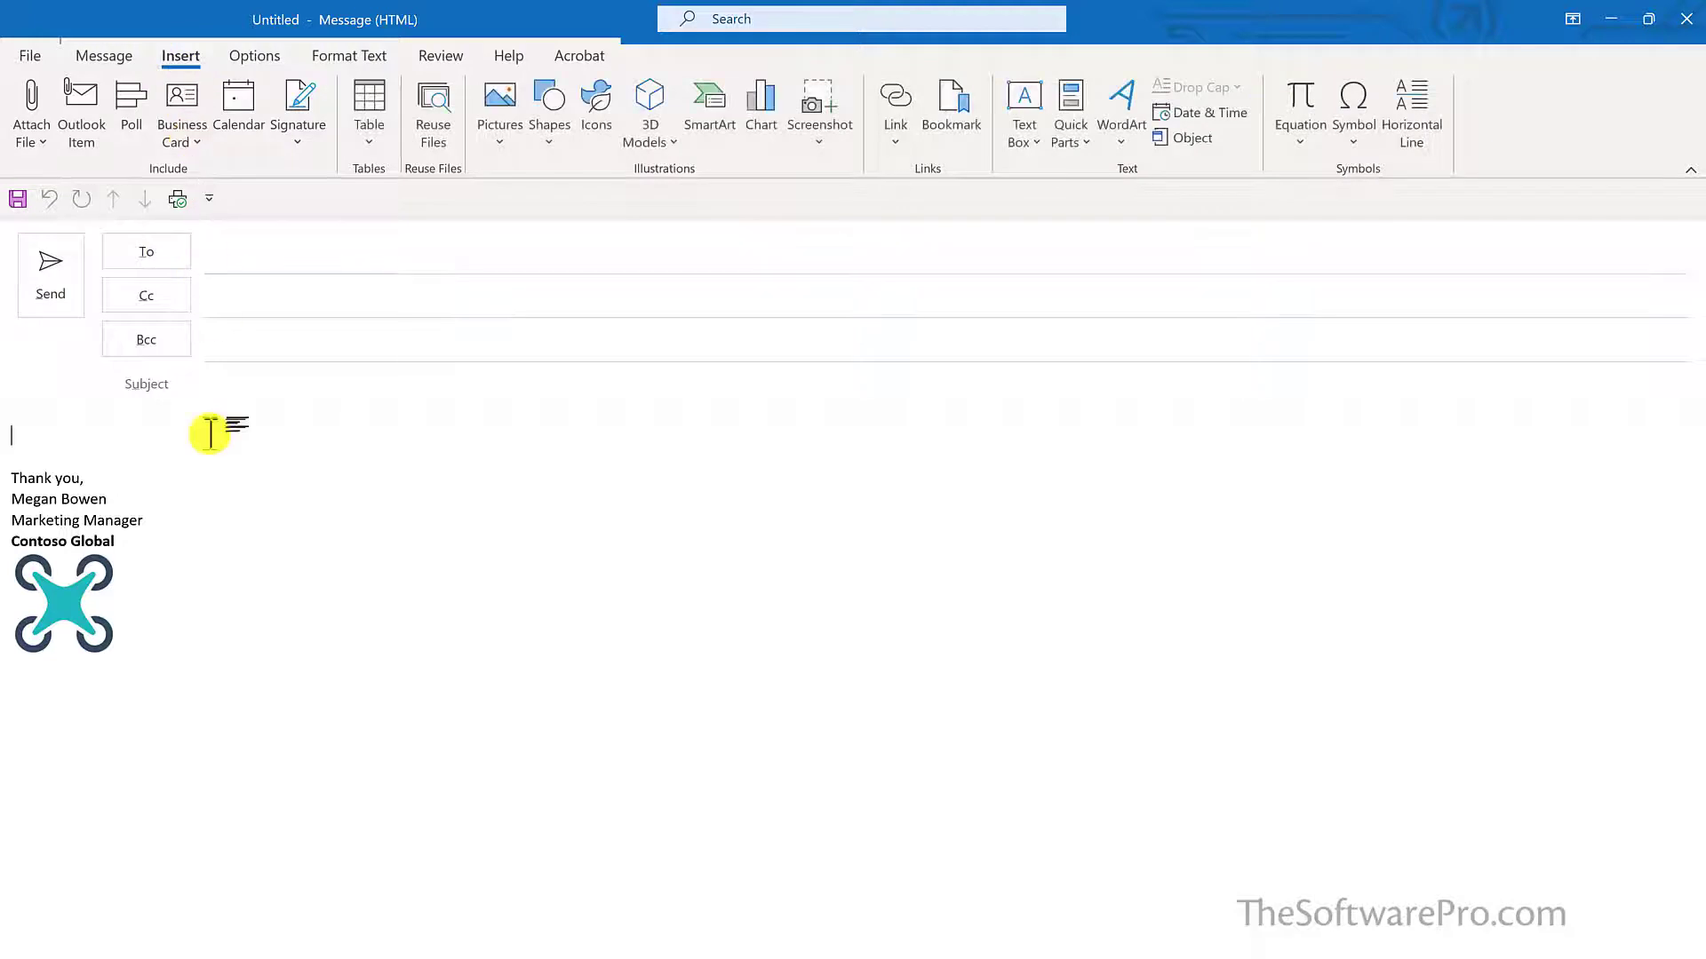
{"action": "left_click", "coordinate": [1075, 144]}
{"action": "mouse_move", "coordinate": [1097, 178]}
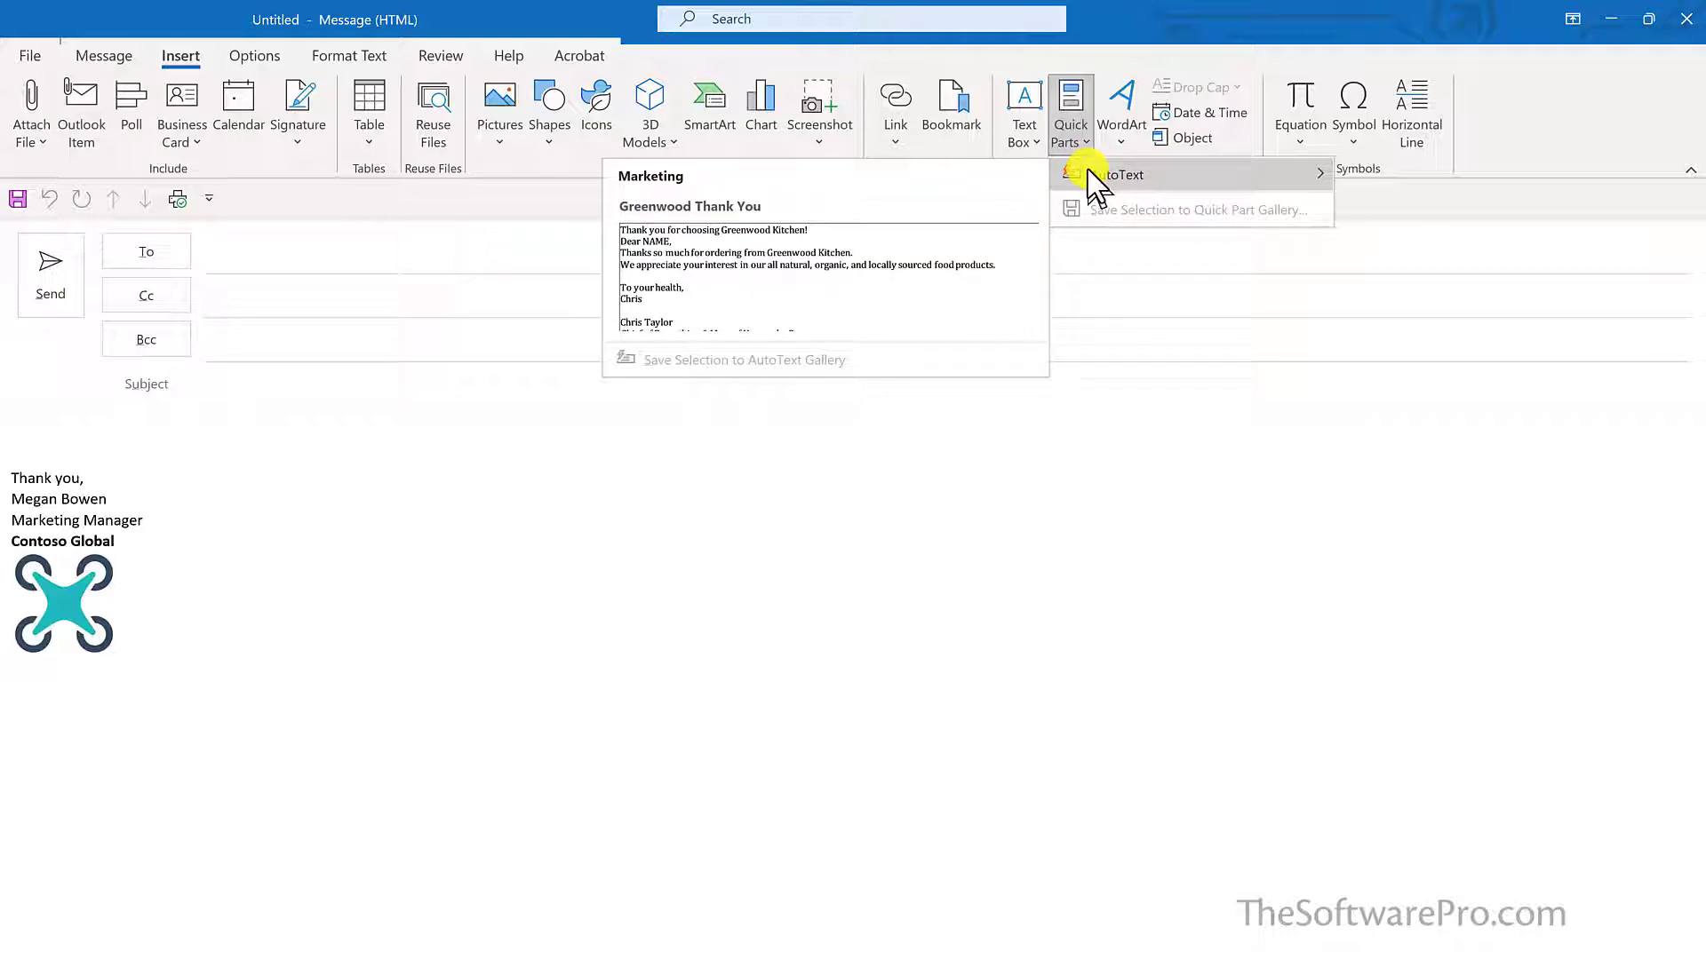
{"action": "right_click", "coordinate": [1089, 171]}
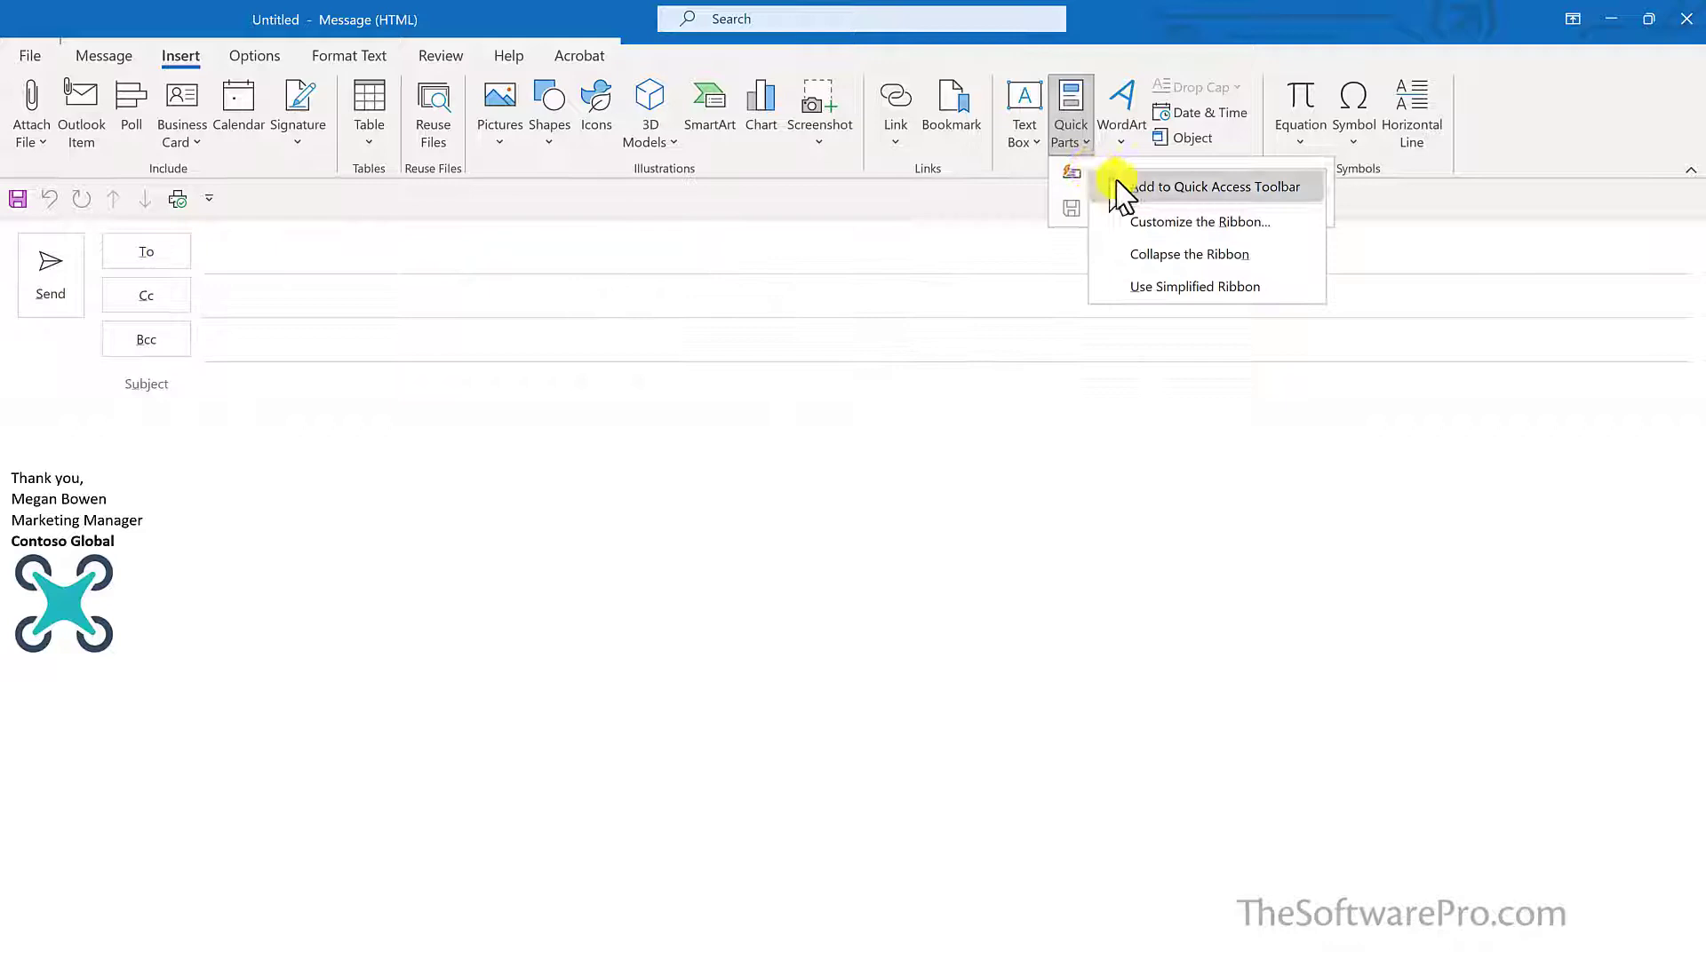
{"action": "left_click", "coordinate": [1122, 185]}
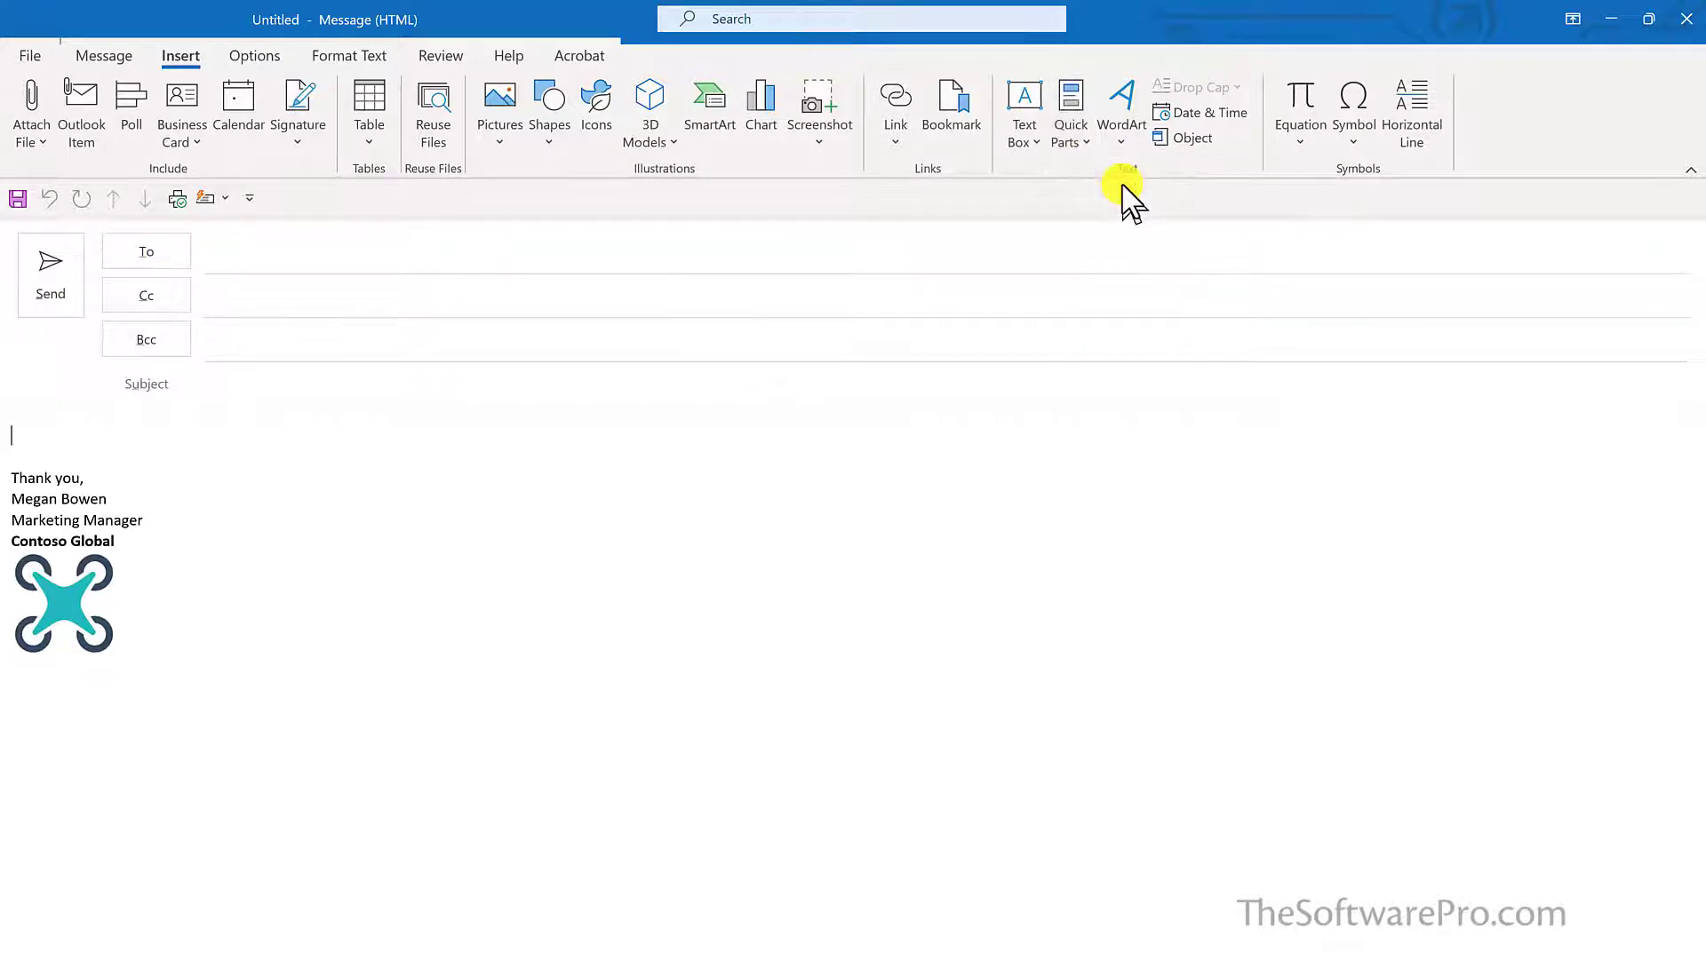
Step: Add Delay Delivery from the Options tab to the message Quick Access Toolbar
{"action": "left_click", "coordinate": [233, 57]}
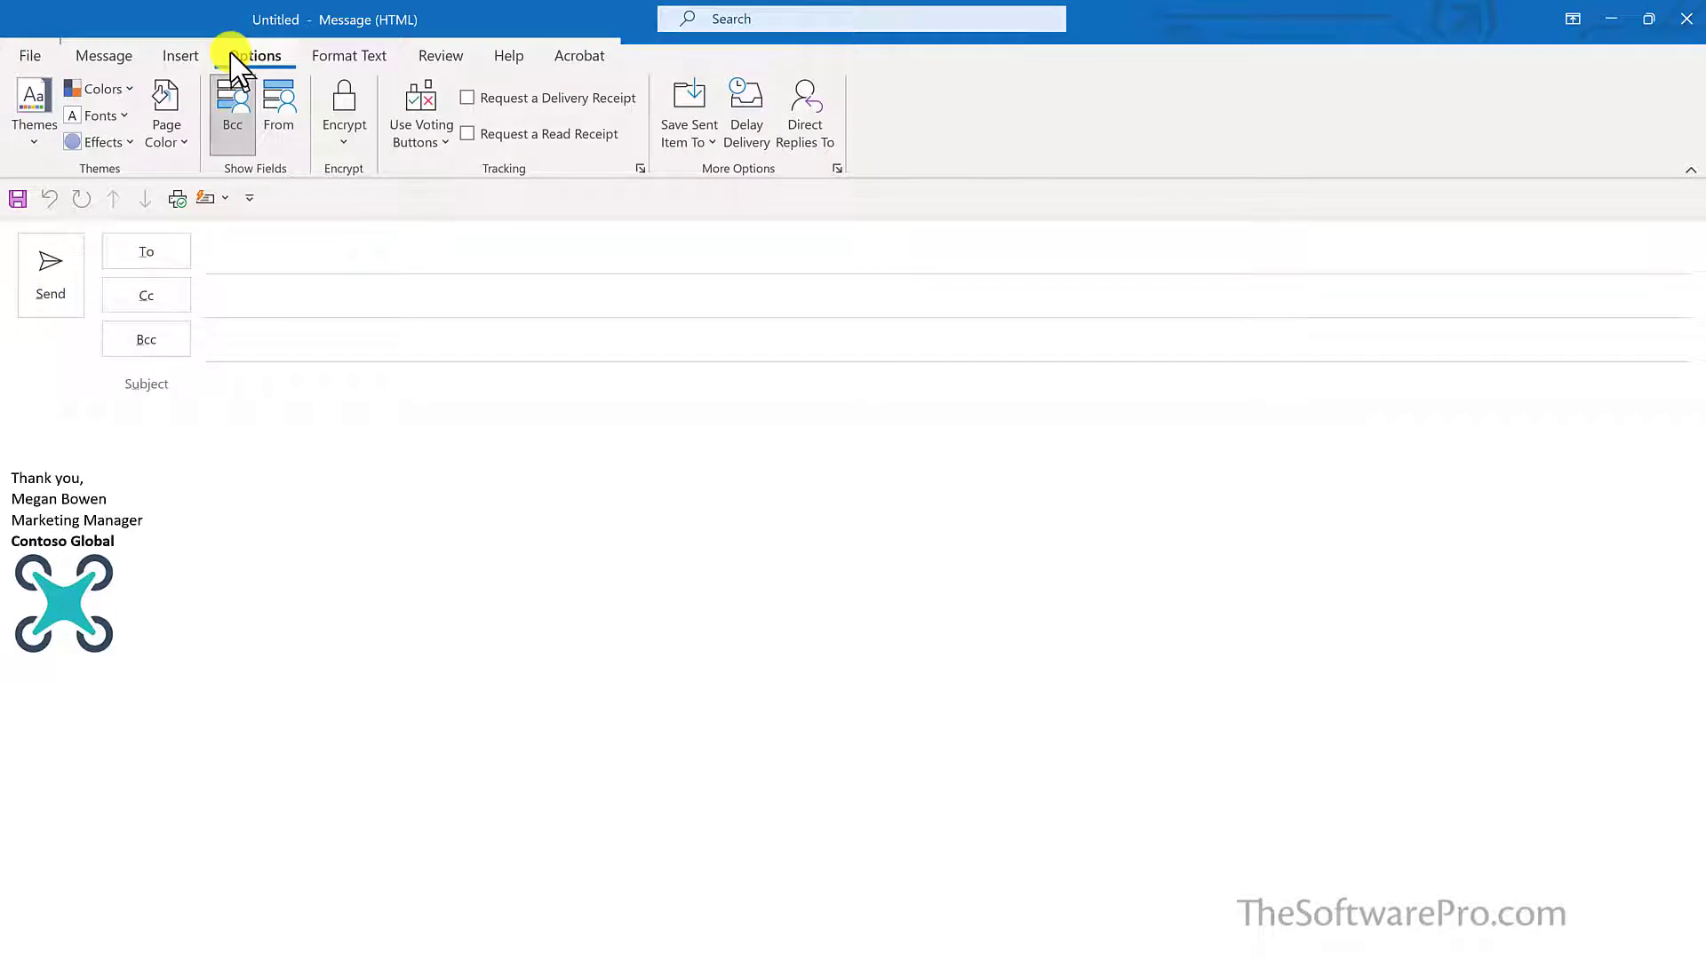
{"action": "right_click", "coordinate": [746, 106]}
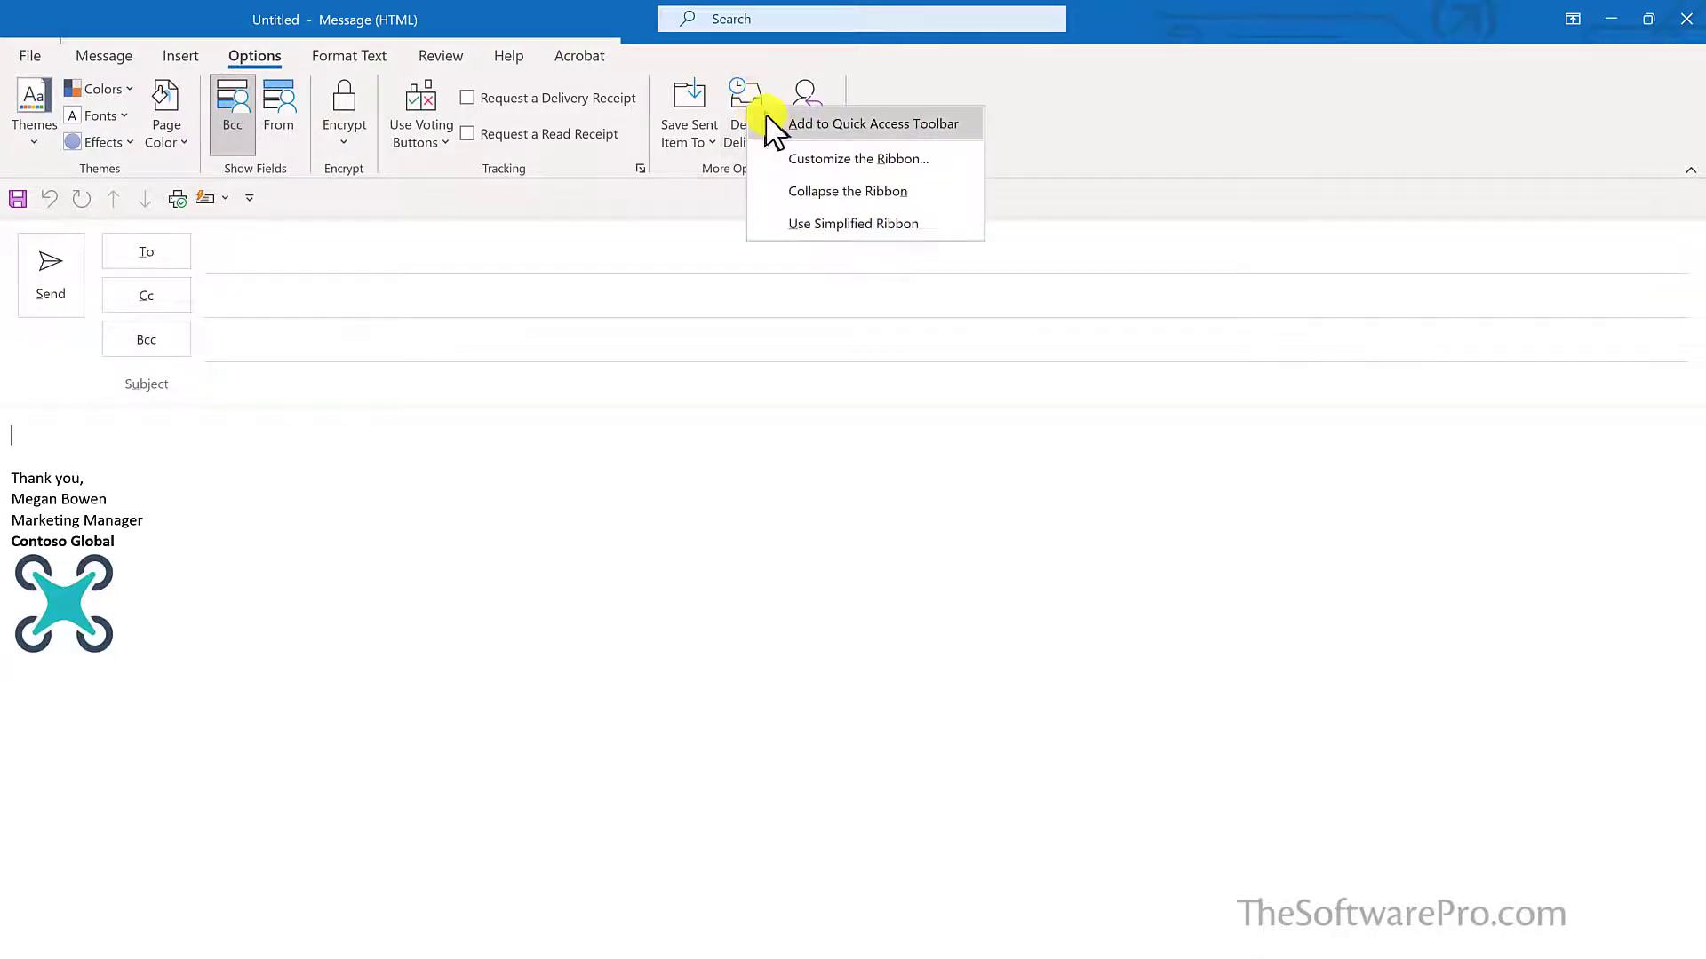
{"action": "left_click", "coordinate": [788, 123]}
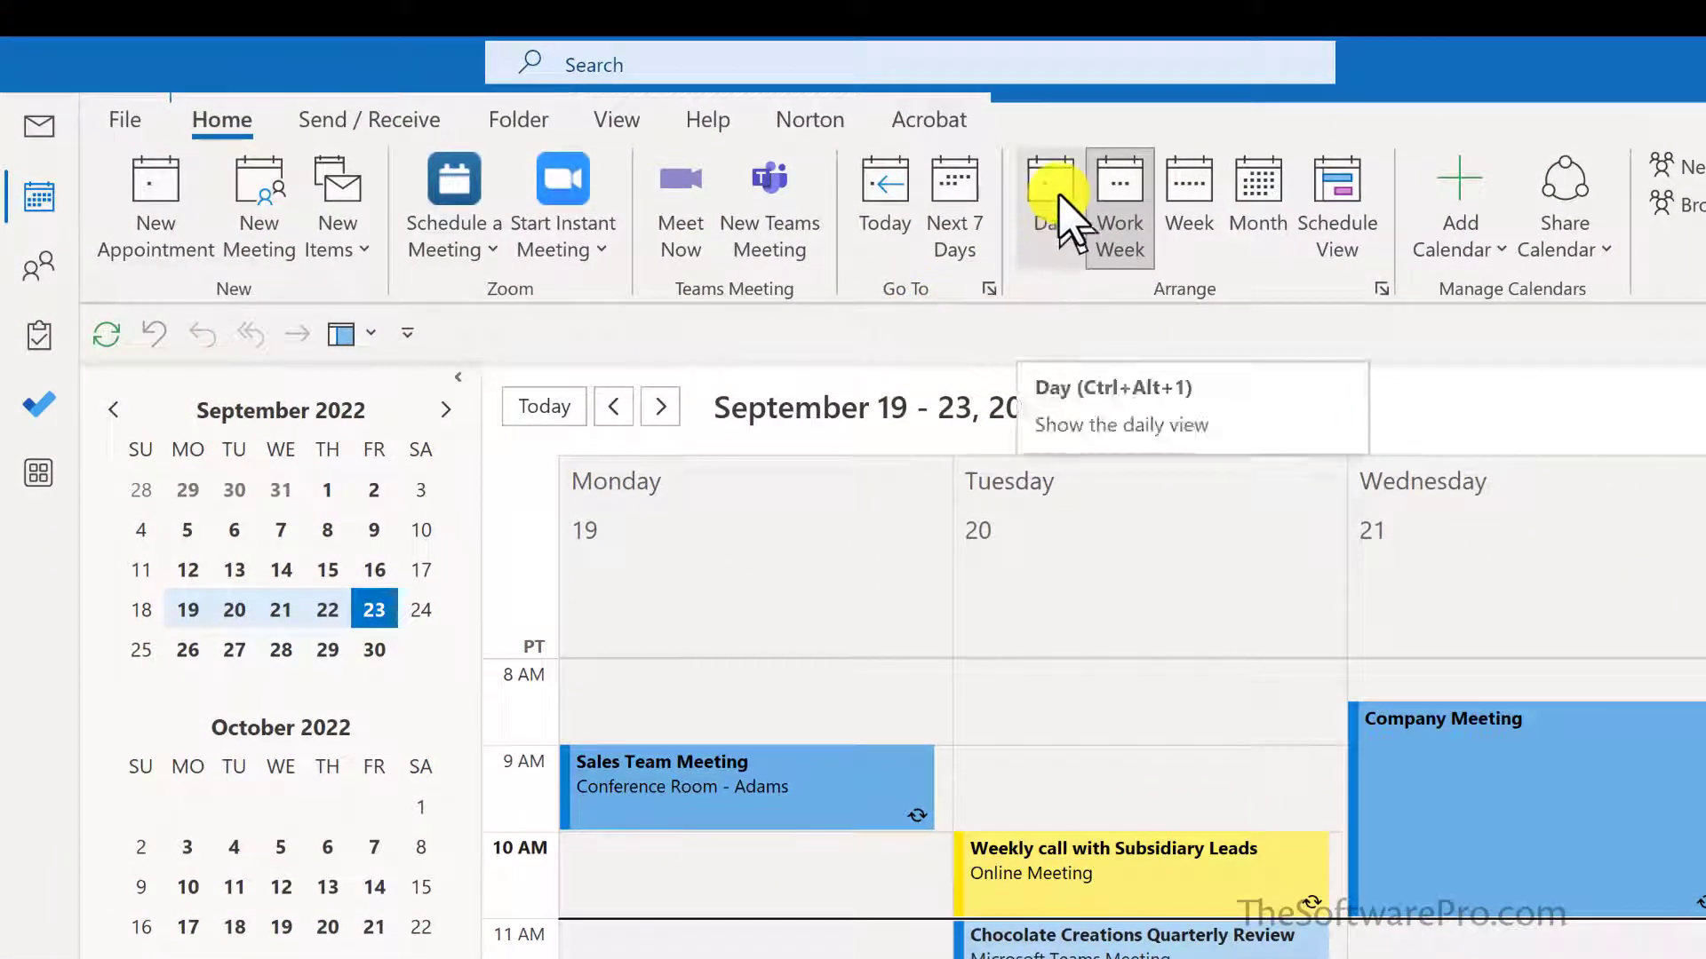
Step: Add the Day and Work Week calendar views to the Quick Access Toolbar, then switch to Day view
{"action": "right_click", "coordinate": [1059, 195]}
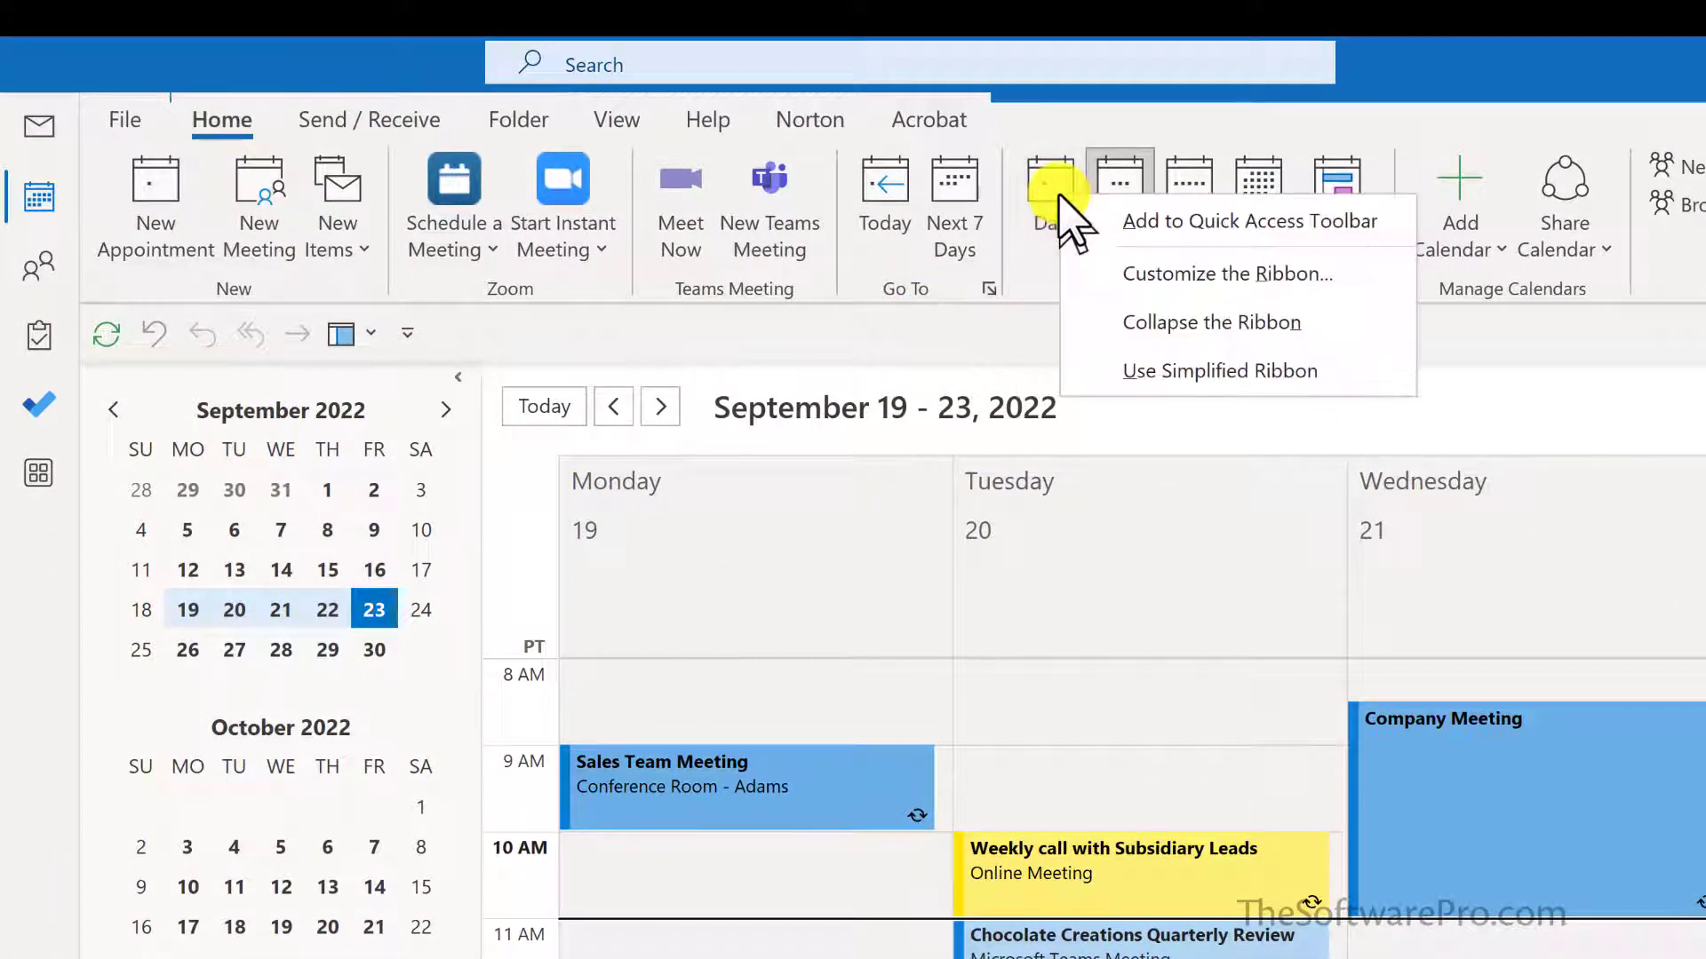
{"action": "left_click", "coordinate": [1141, 219]}
{"action": "right_click", "coordinate": [1141, 227]}
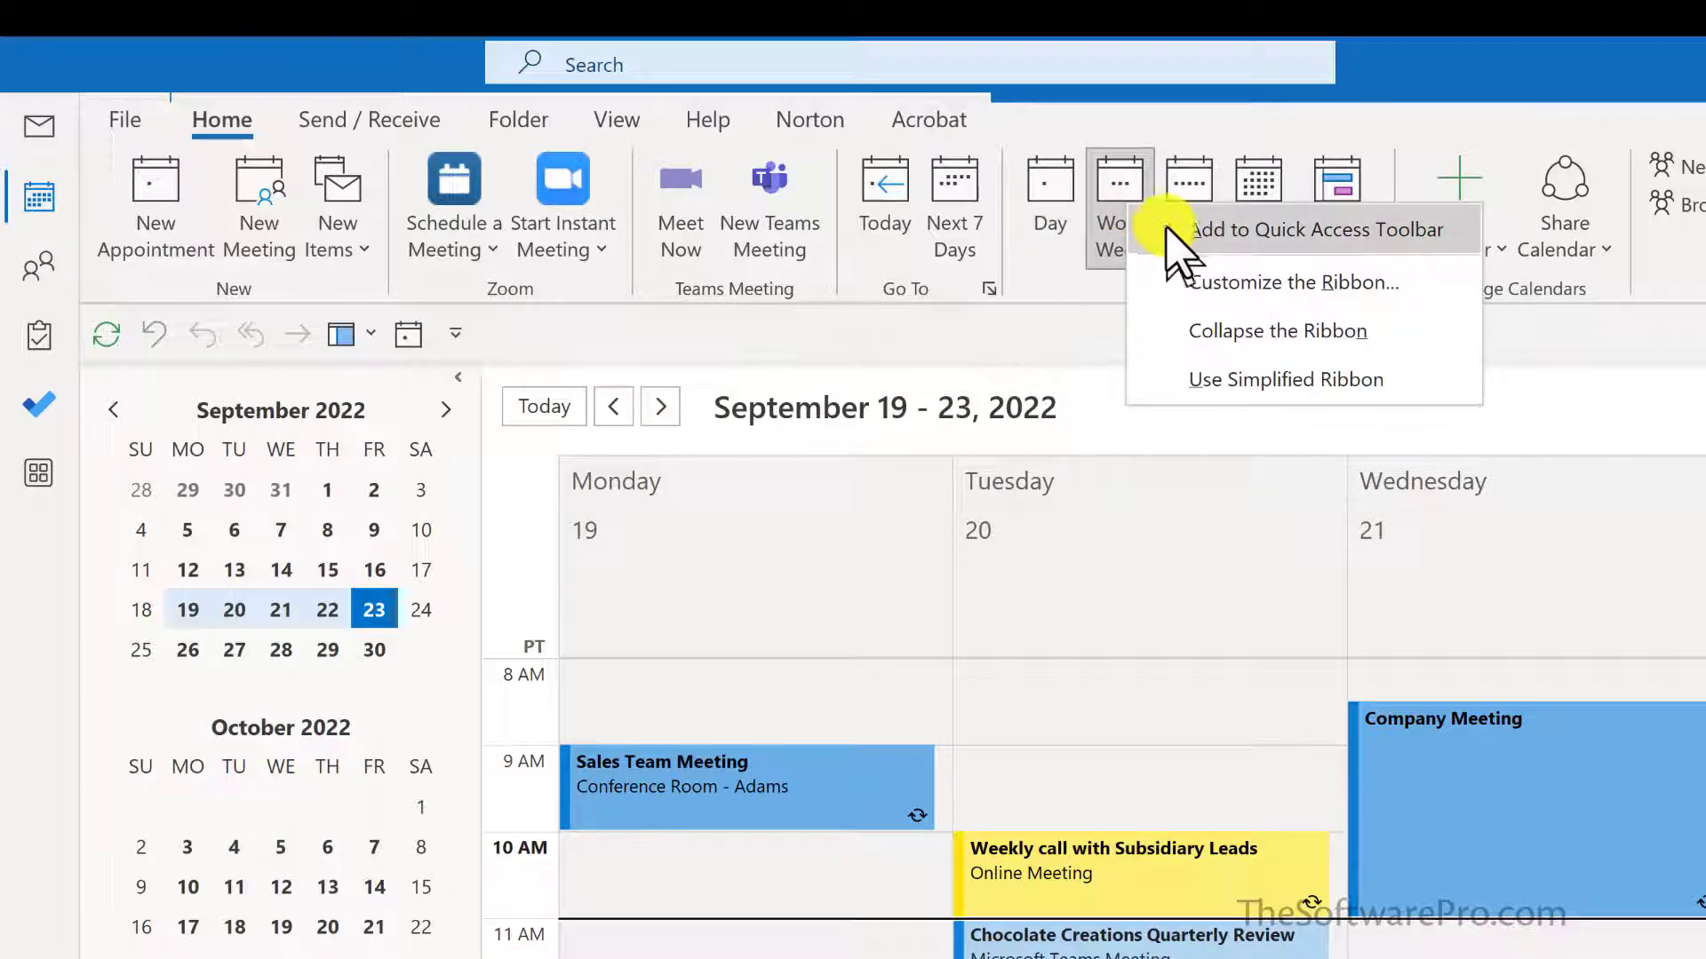
{"action": "left_click", "coordinate": [1182, 229]}
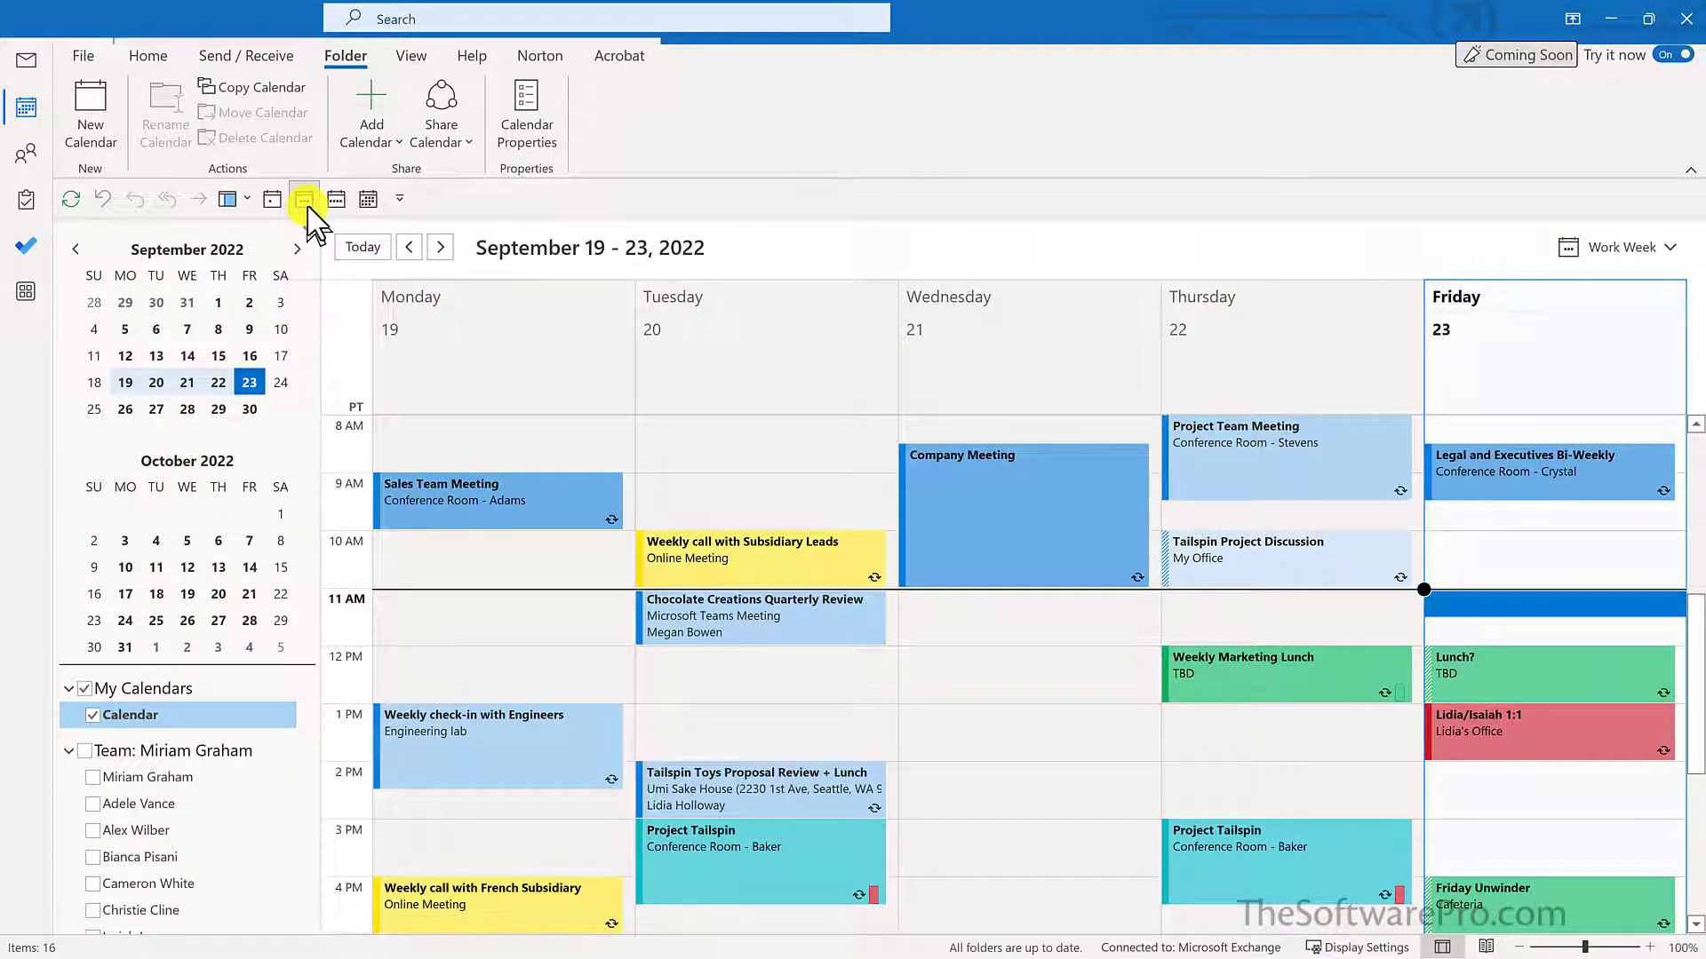
{"action": "left_click", "coordinate": [275, 197]}
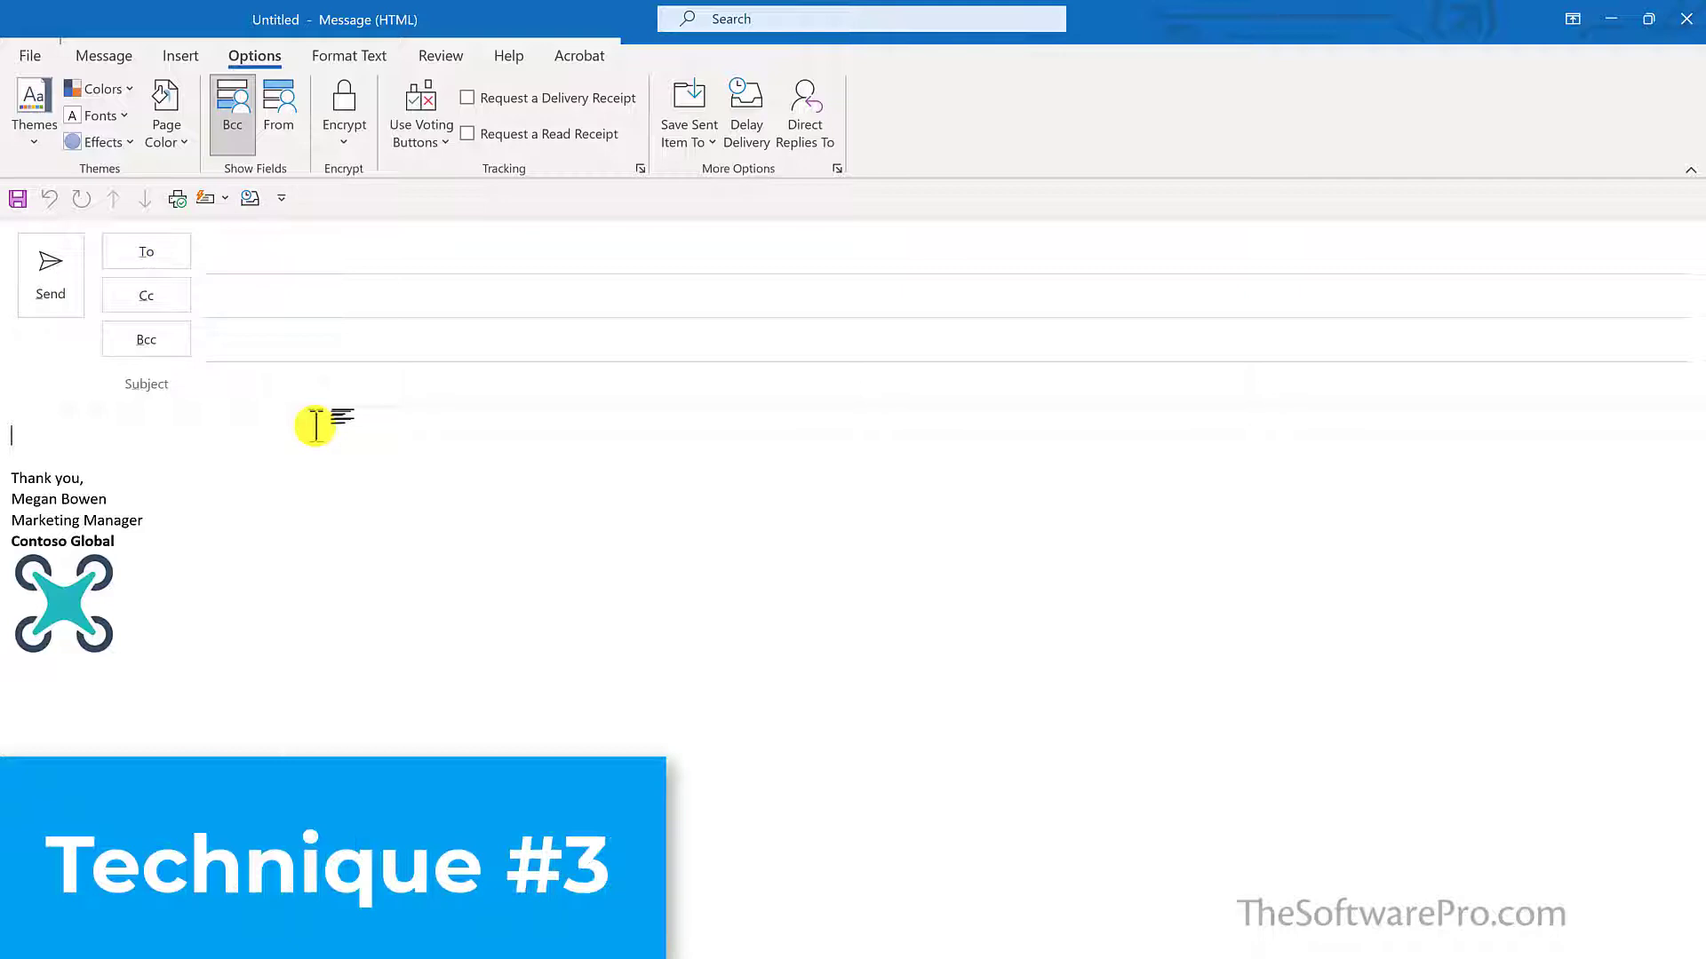
Step: In the Quick Access Toolbar settings, move Delay Delivery up two places above Quick Print and AutoText
{"action": "left_click", "coordinate": [281, 199]}
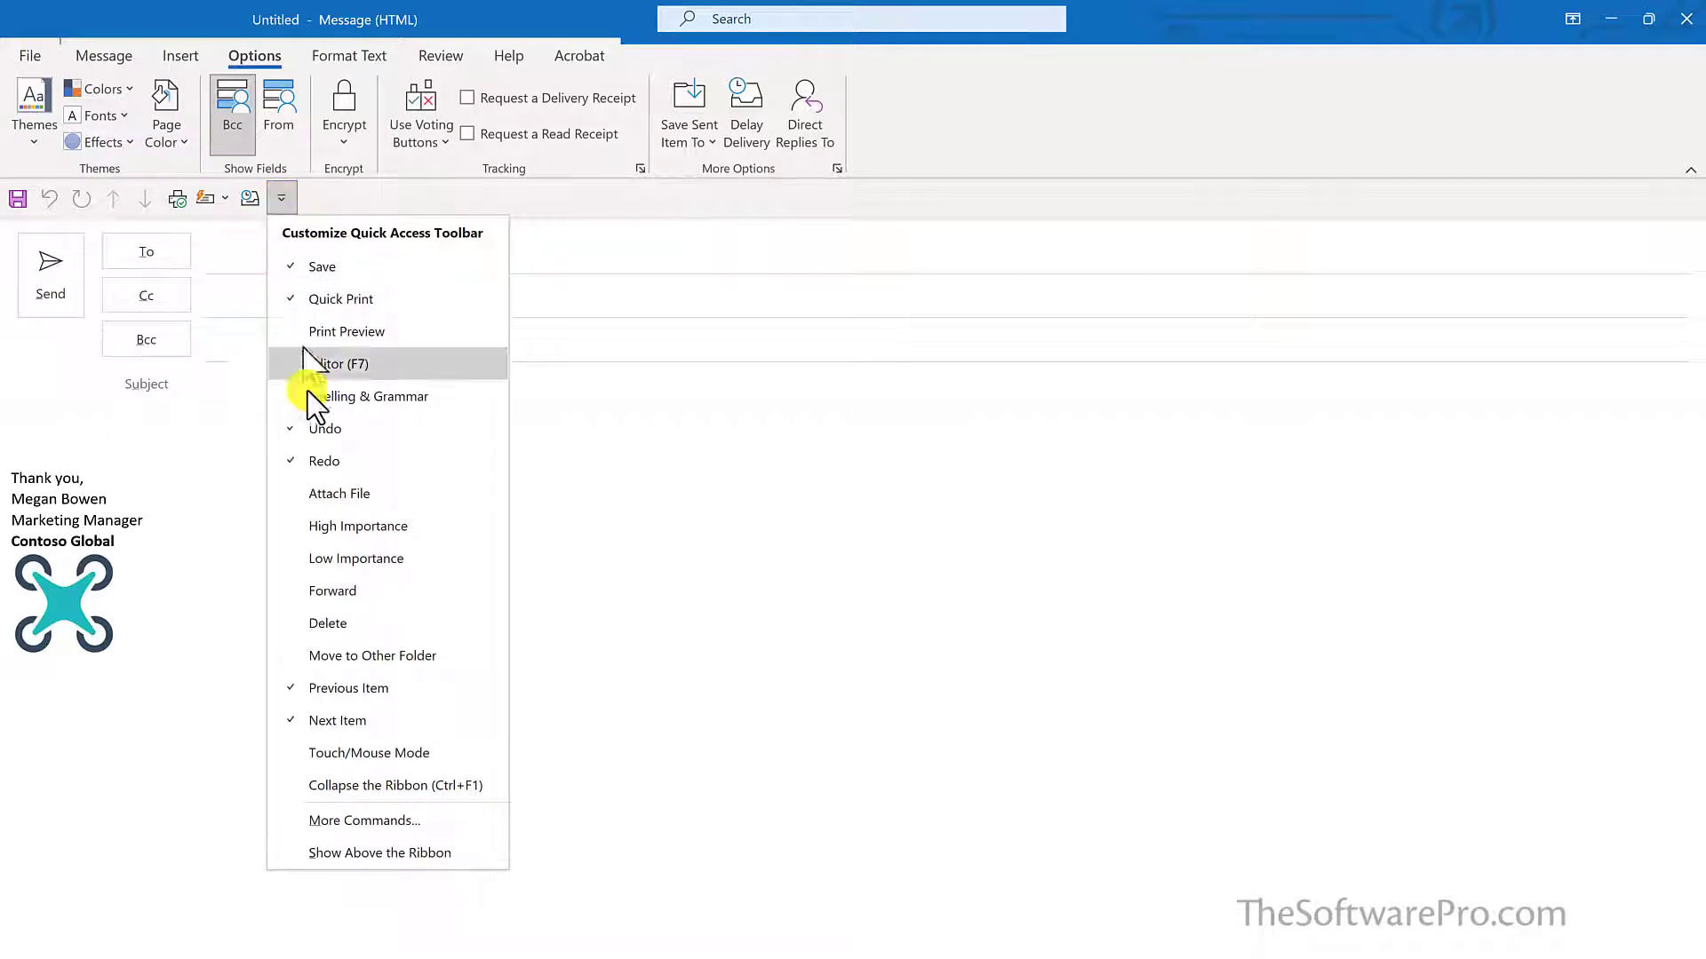
{"action": "left_click", "coordinate": [330, 819]}
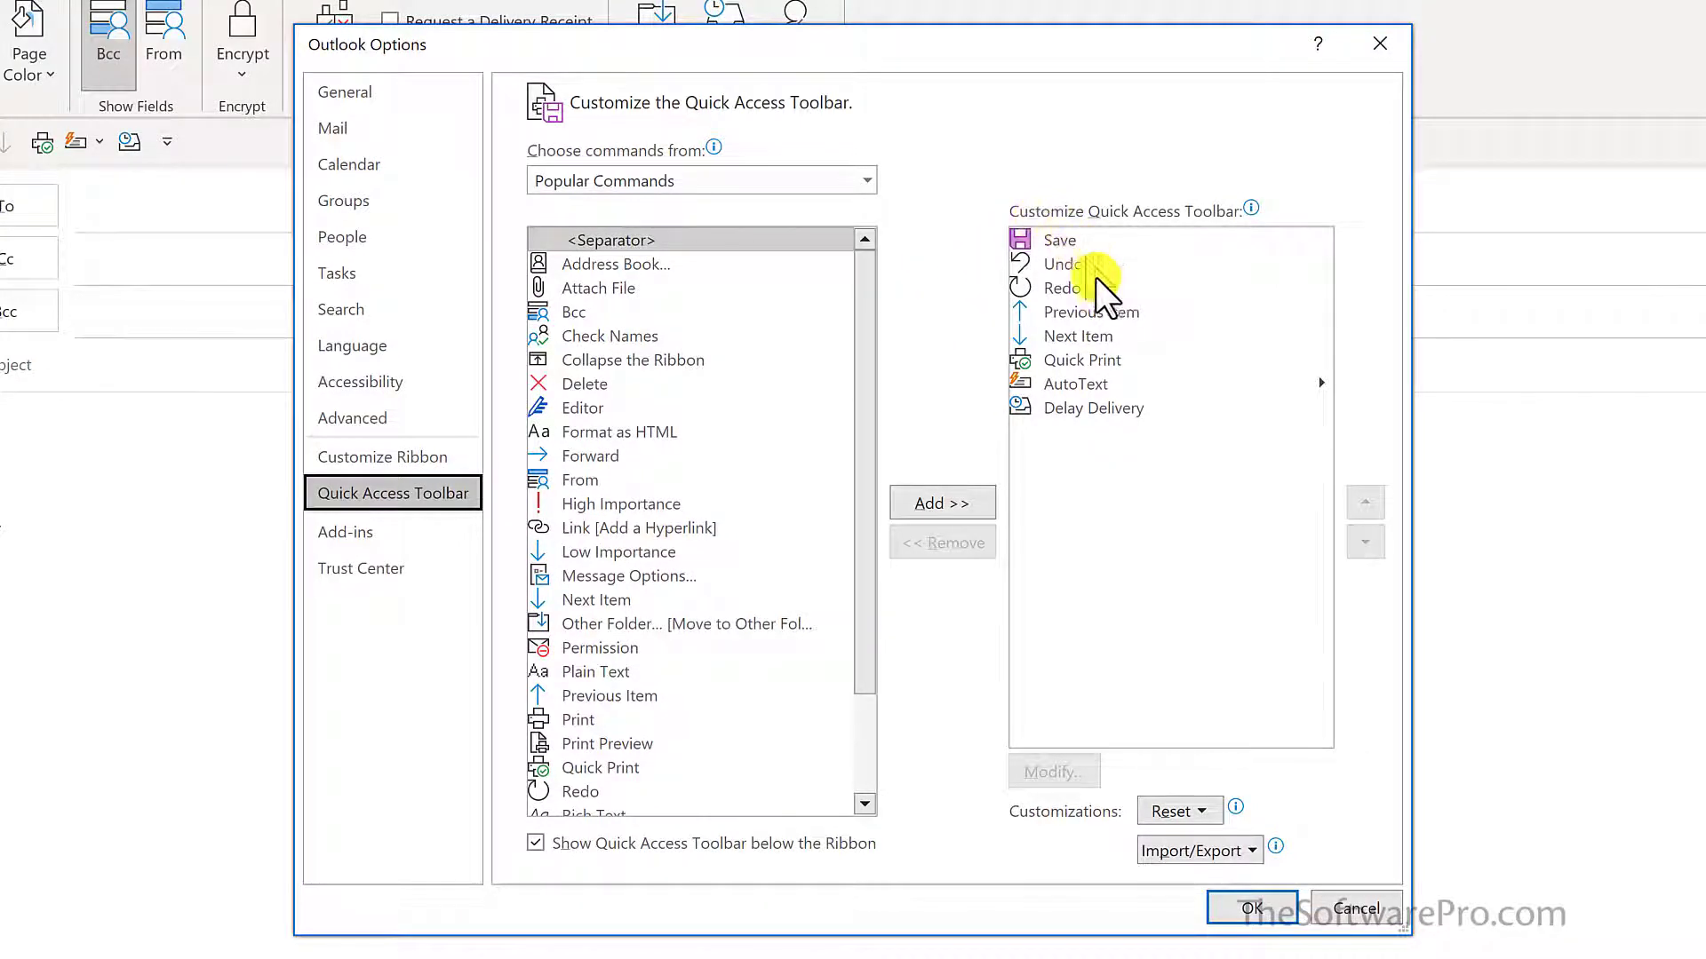
{"action": "left_click", "coordinate": [1106, 407]}
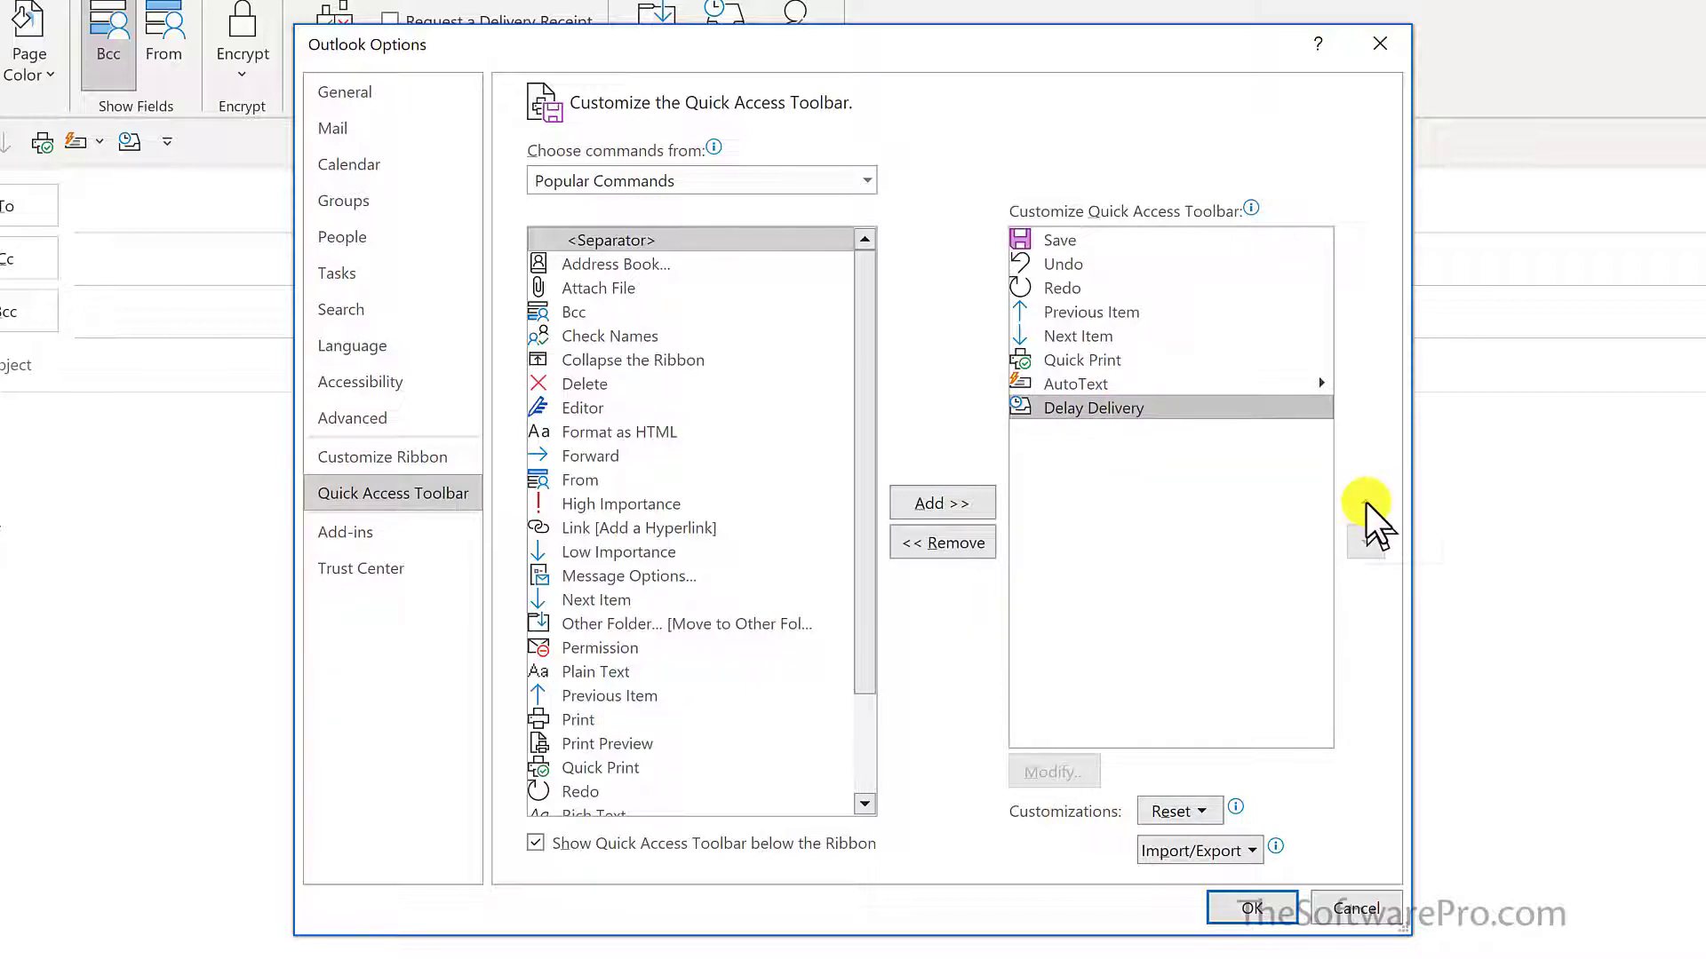
{"action": "left_click", "coordinate": [1367, 503]}
{"action": "left_click", "coordinate": [1367, 503]}
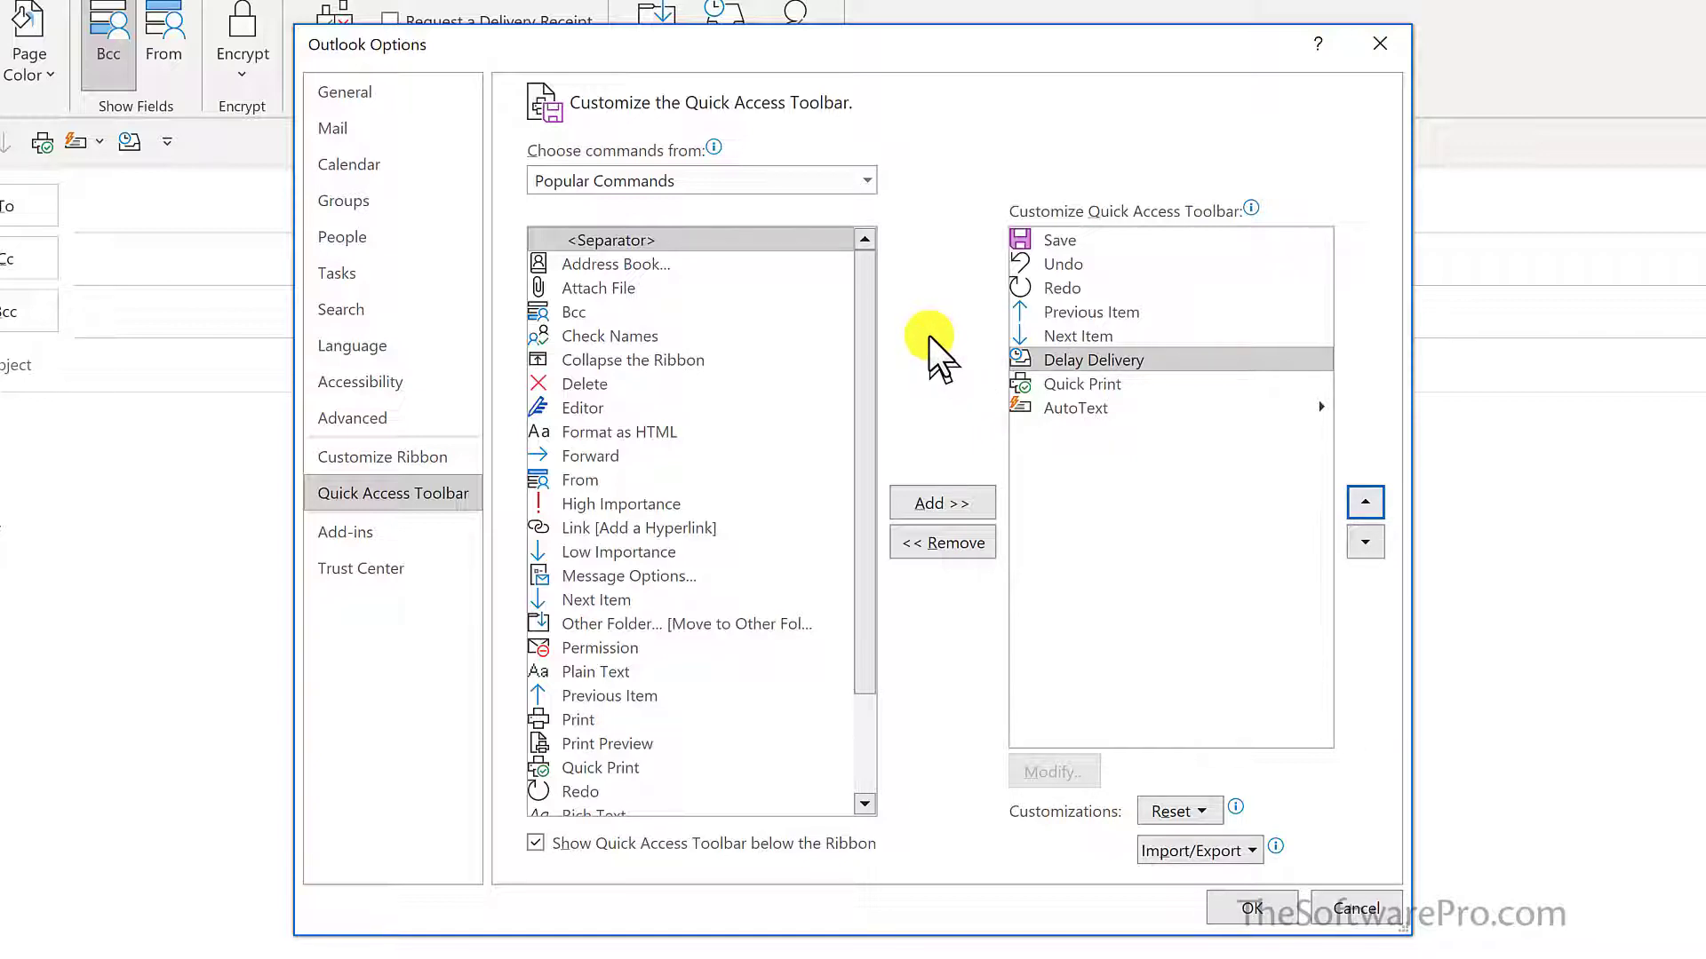
Step: Add Save All Attachments from All Commands to the message Quick Access Toolbar
{"action": "left_click", "coordinate": [866, 178]}
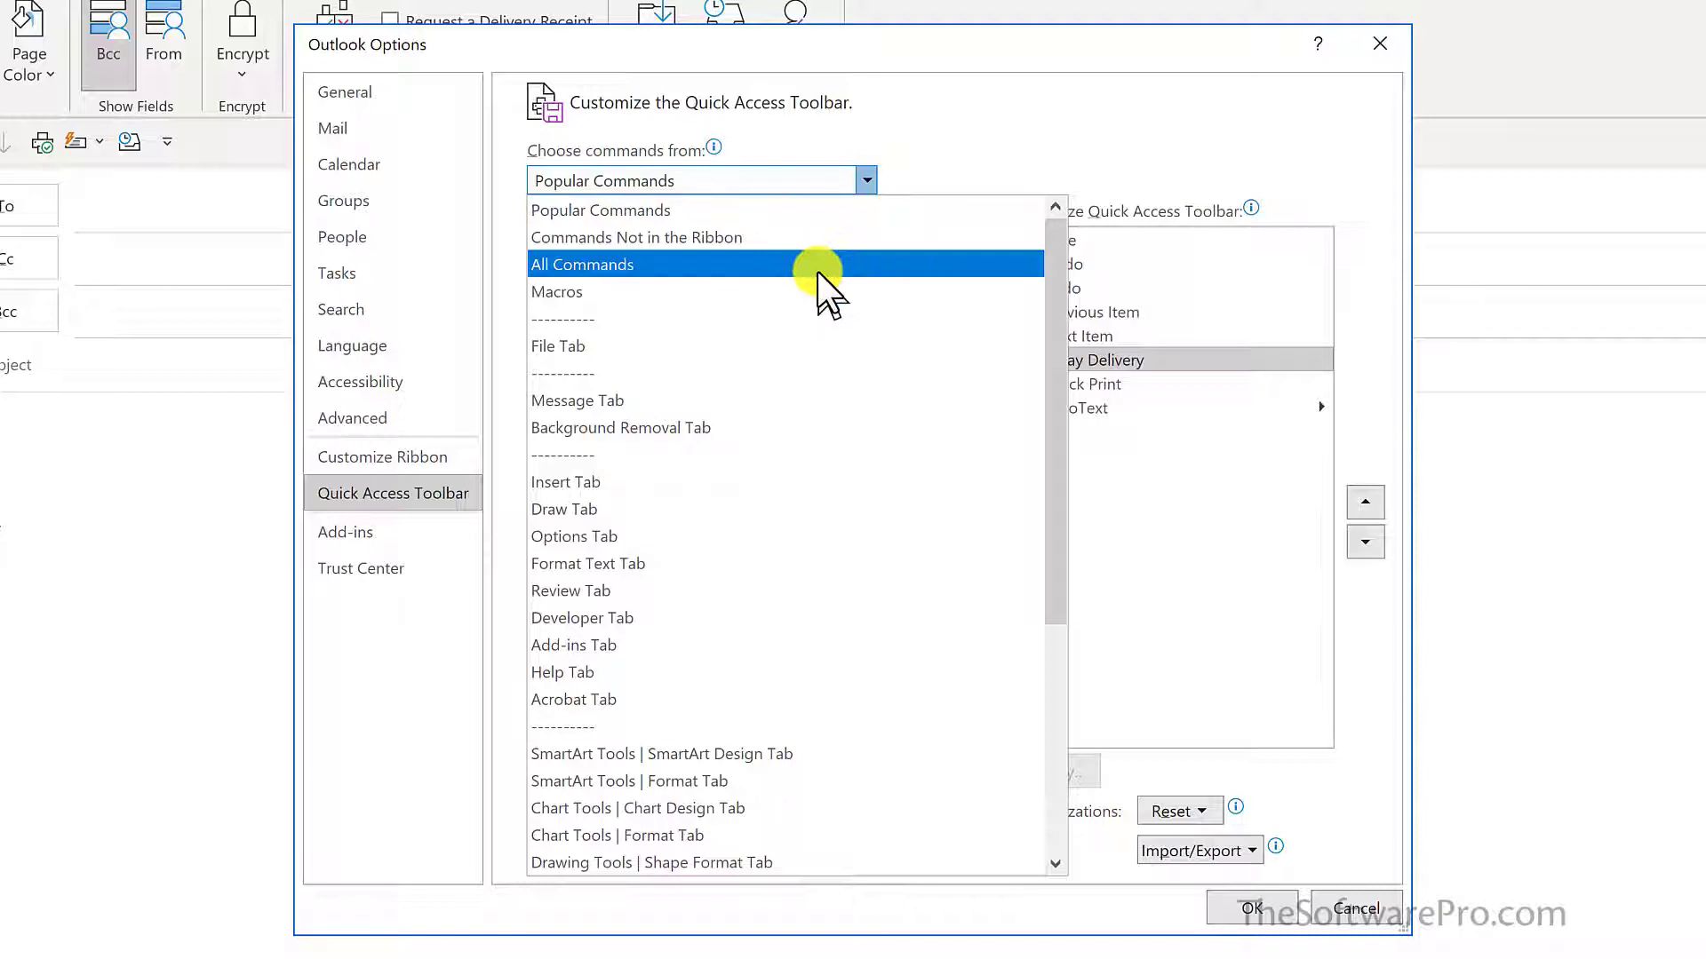
{"action": "left_click", "coordinate": [817, 271]}
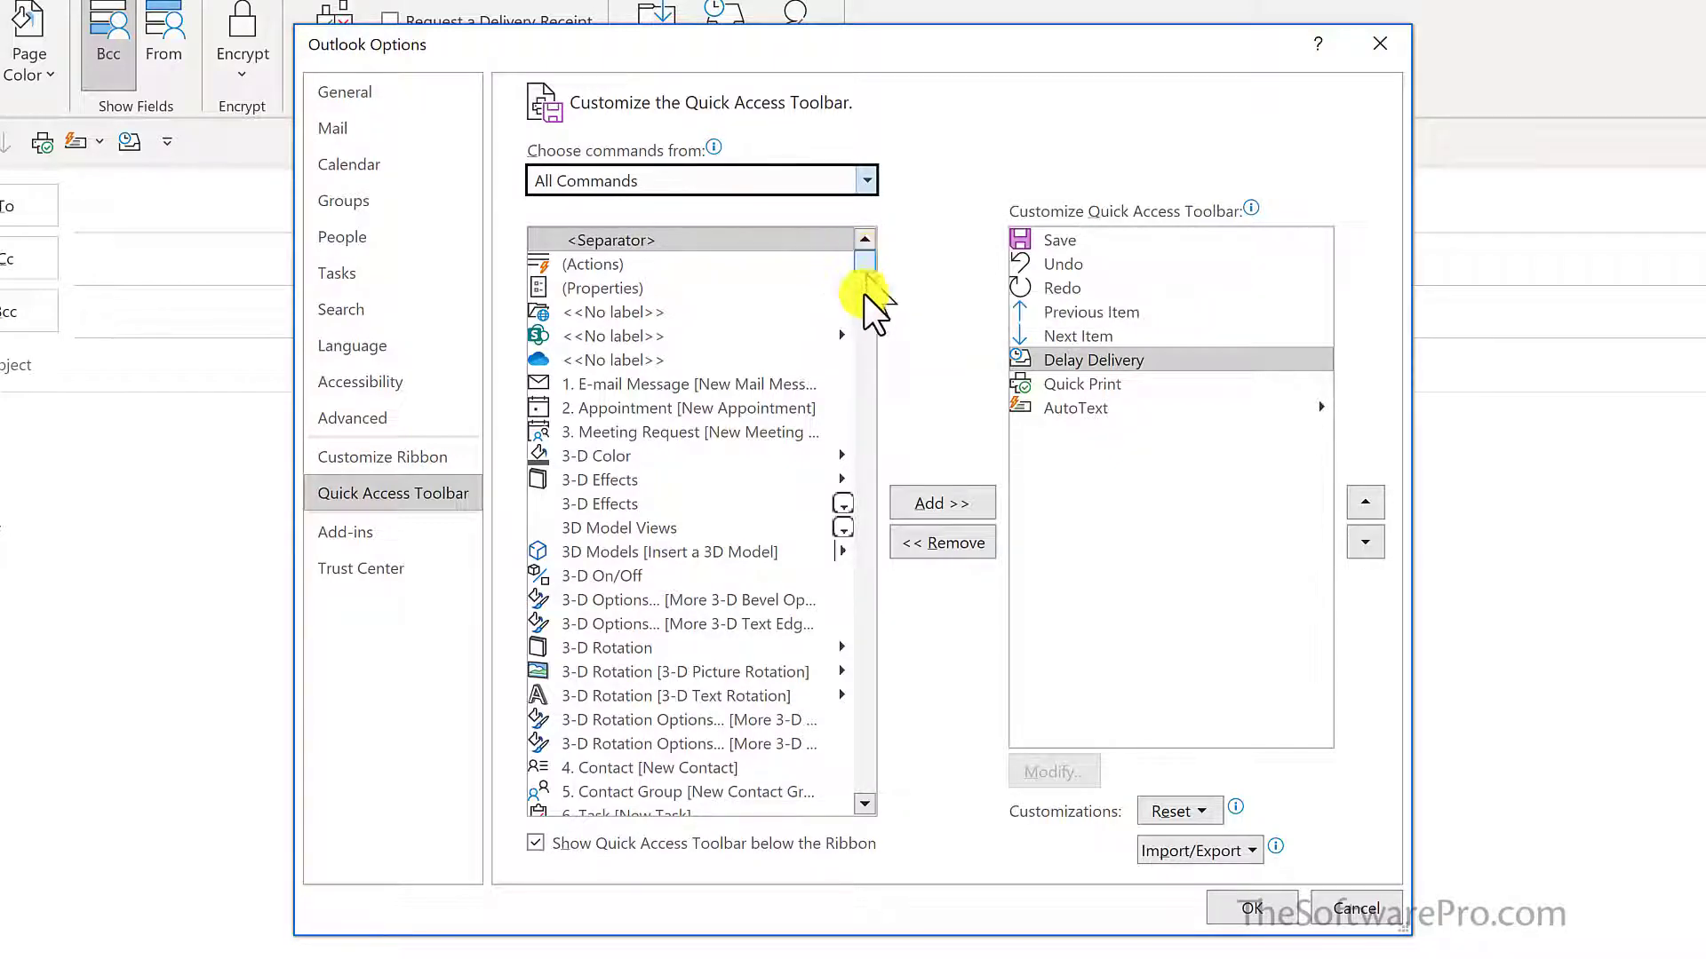
{"action": "left_click_drag", "start_coordinate": [865, 286], "coordinate": [858, 655]}
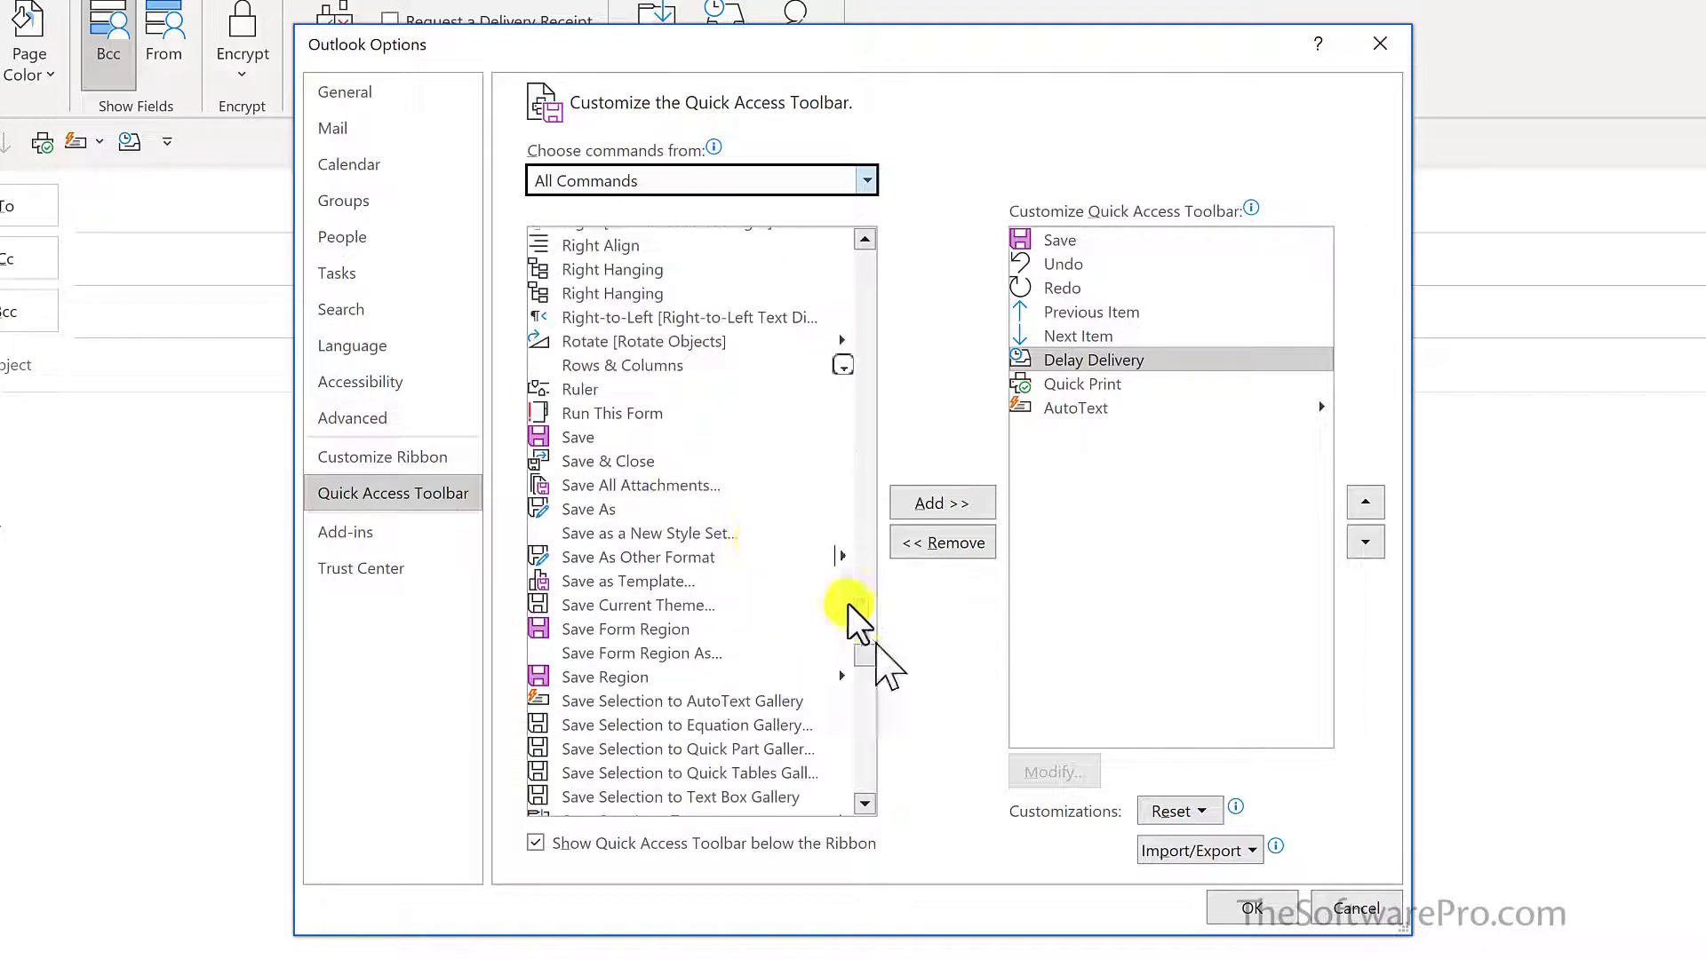
{"action": "left_click", "coordinate": [642, 482]}
{"action": "left_click", "coordinate": [927, 504]}
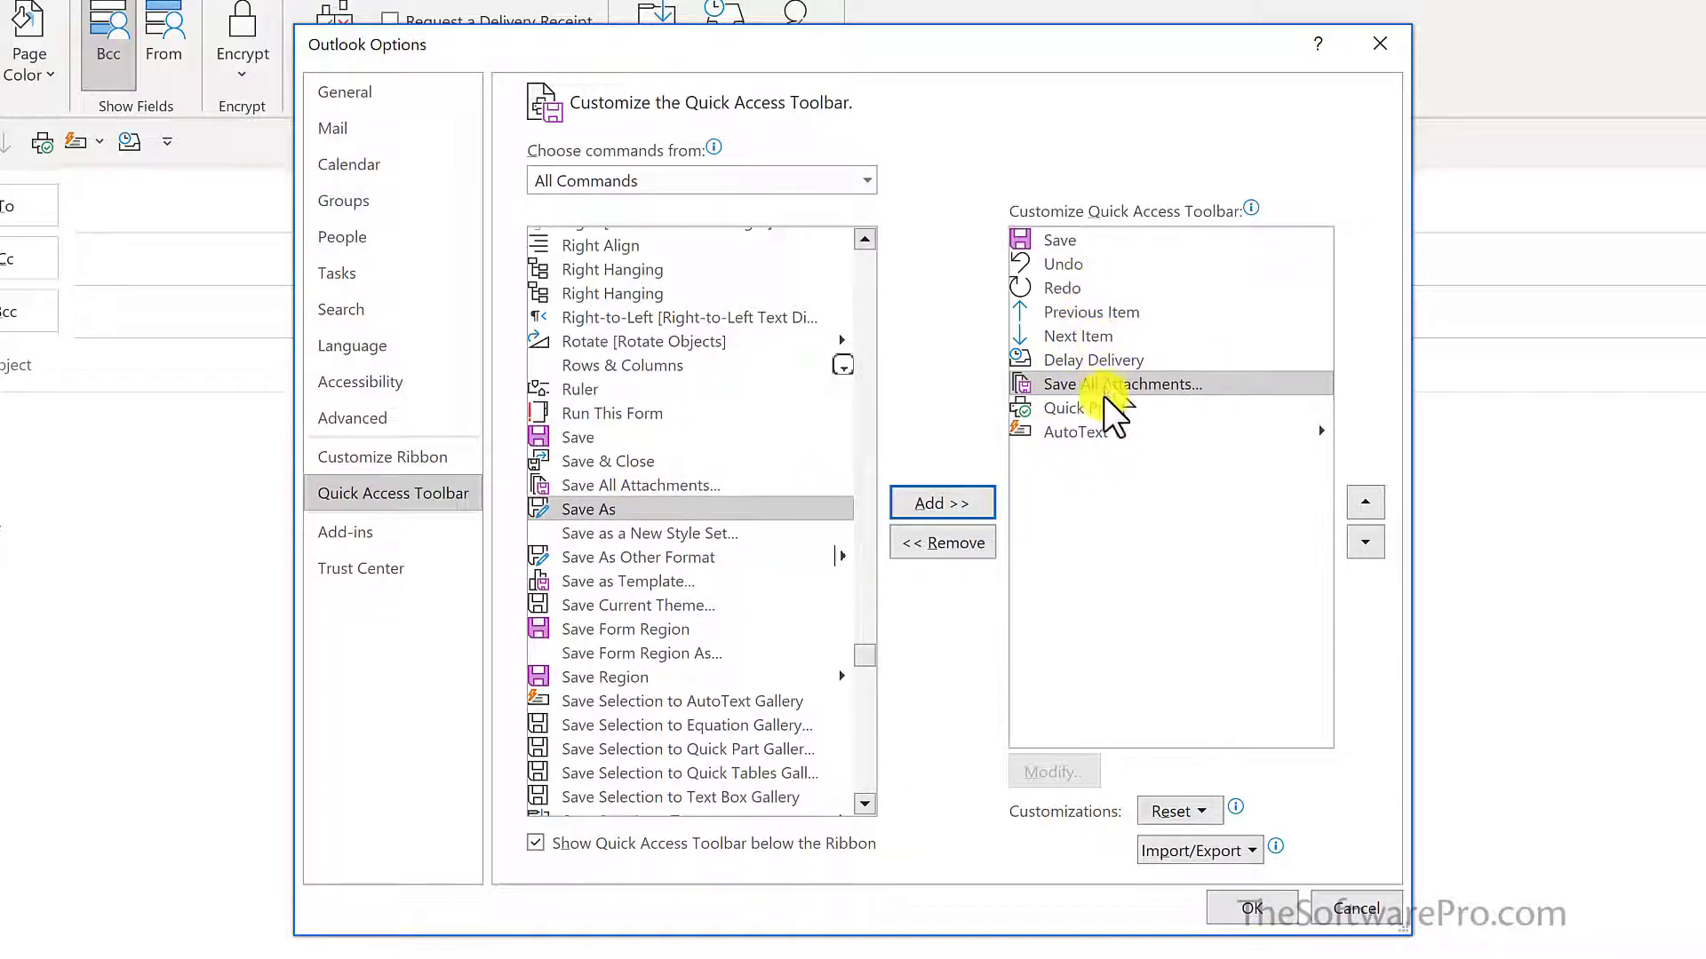
Step: Move Save All Attachments up to sit right after Save, and confirm with OK
{"action": "left_click", "coordinate": [1359, 501]}
{"action": "left_click", "coordinate": [1359, 501]}
{"action": "left_click", "coordinate": [1359, 501]}
{"action": "left_click", "coordinate": [1359, 501]}
{"action": "left_click", "coordinate": [1359, 501]}
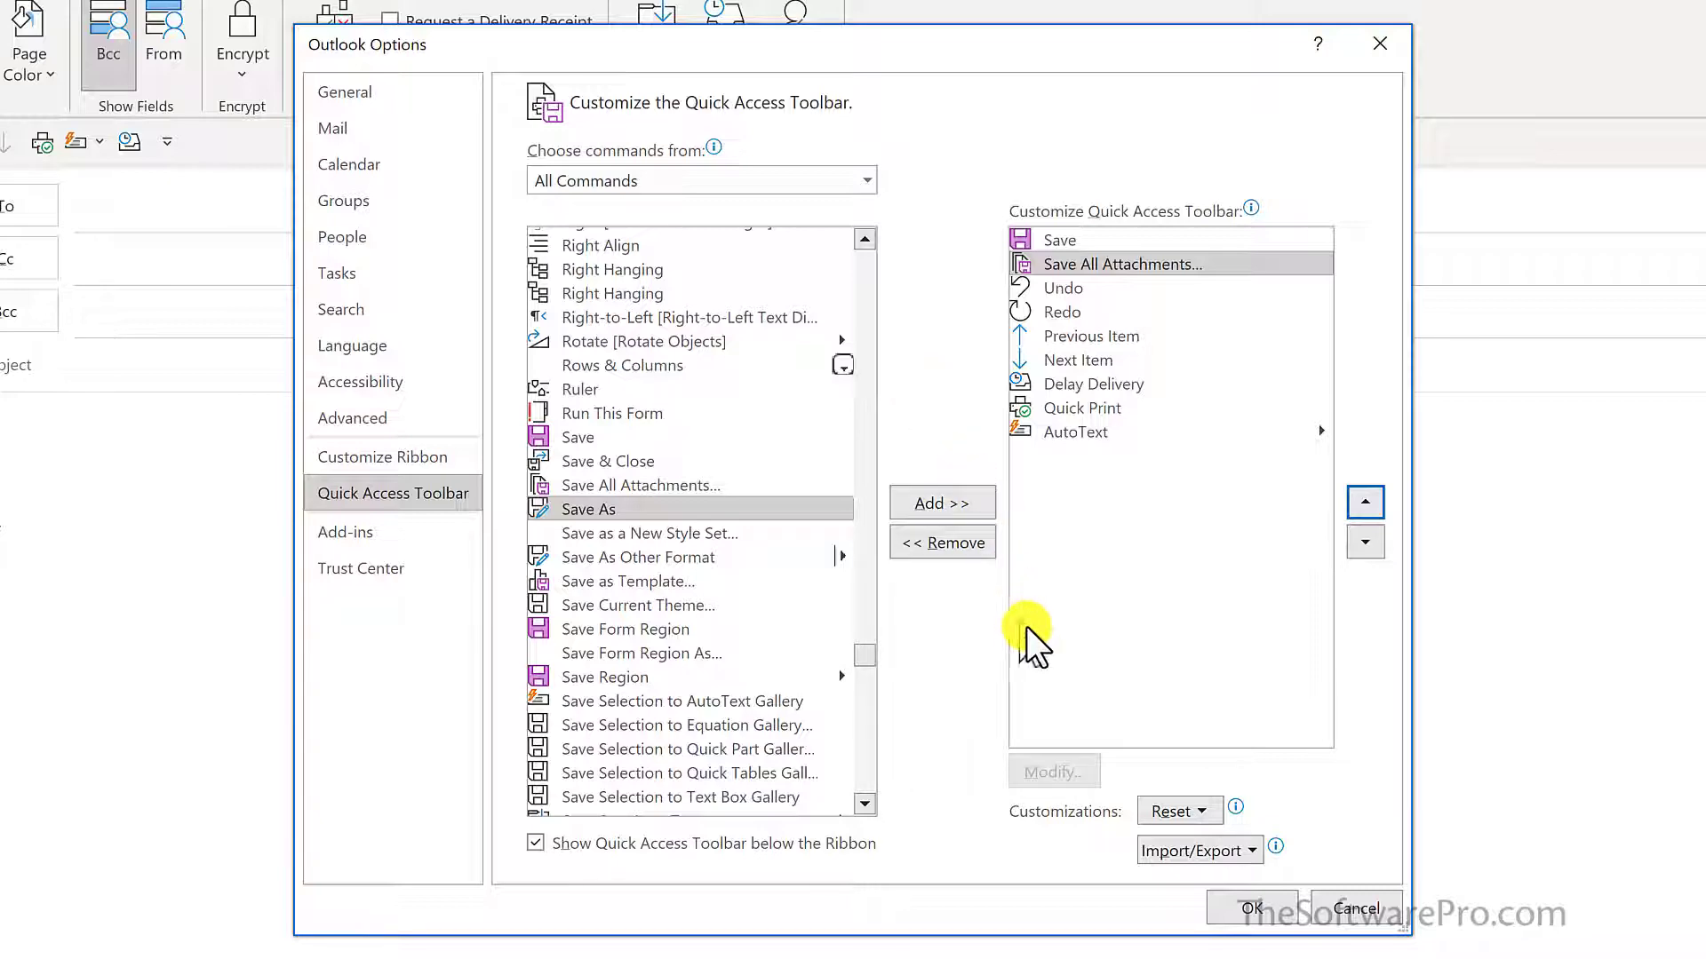
{"action": "left_click", "coordinate": [1242, 899]}
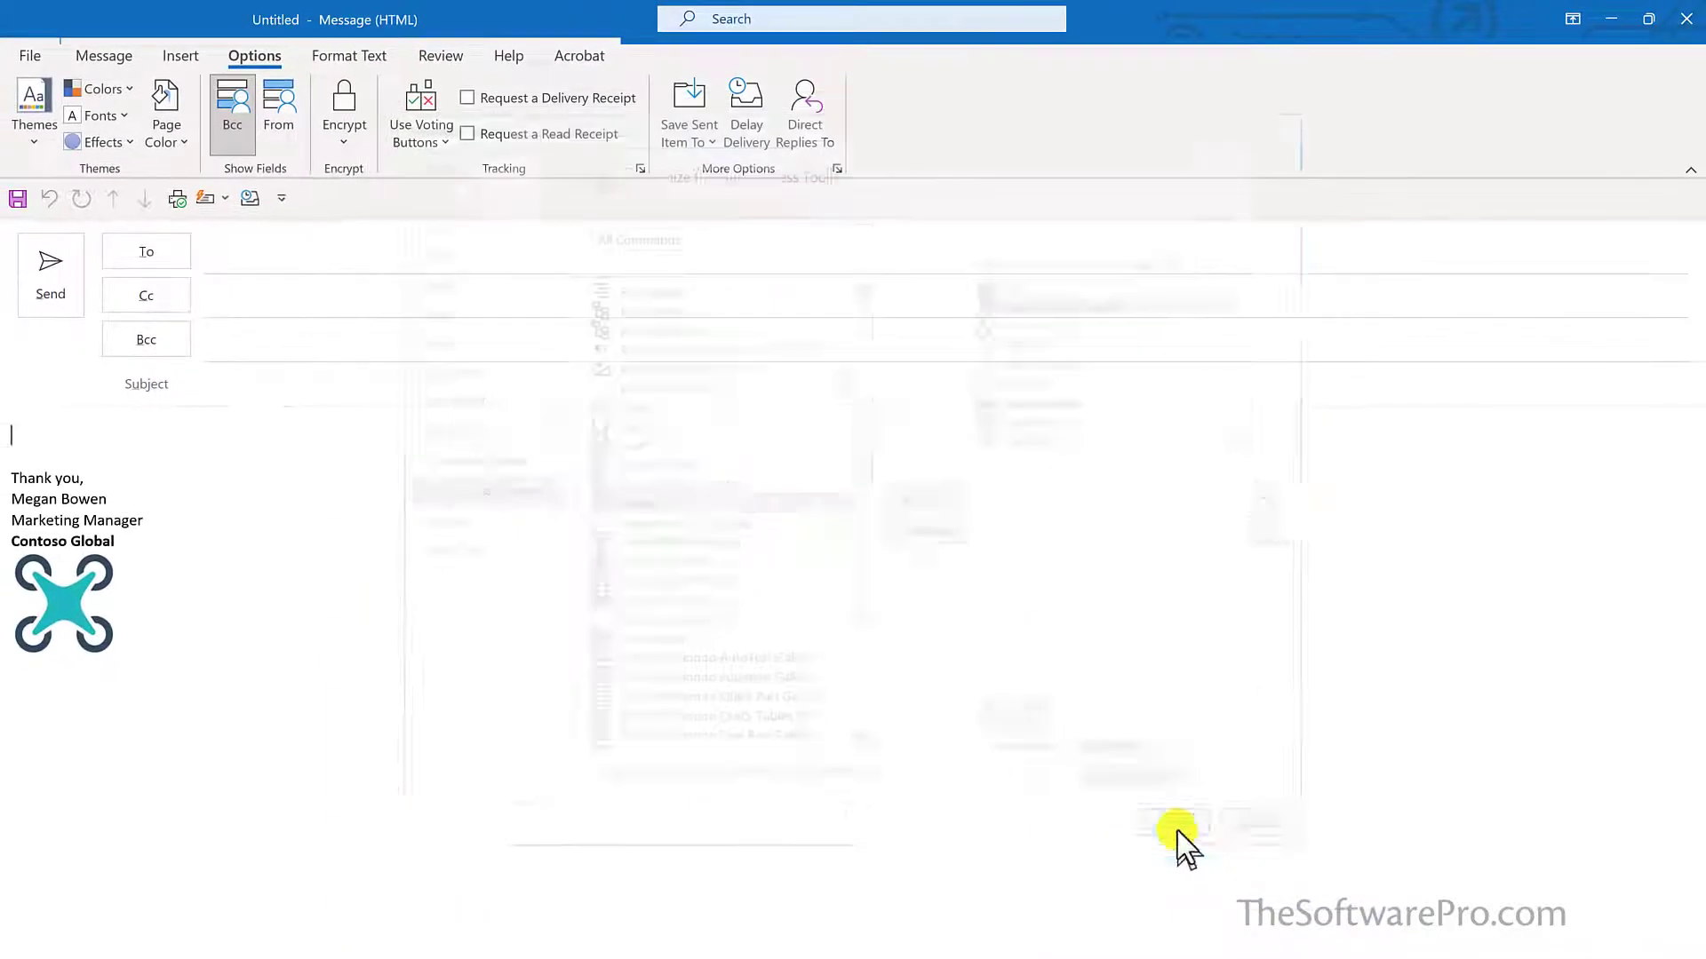
Step: Remove the Delay Delivery shortcut from the message window's Quick Access Toolbar
{"action": "left_click", "coordinate": [305, 425]}
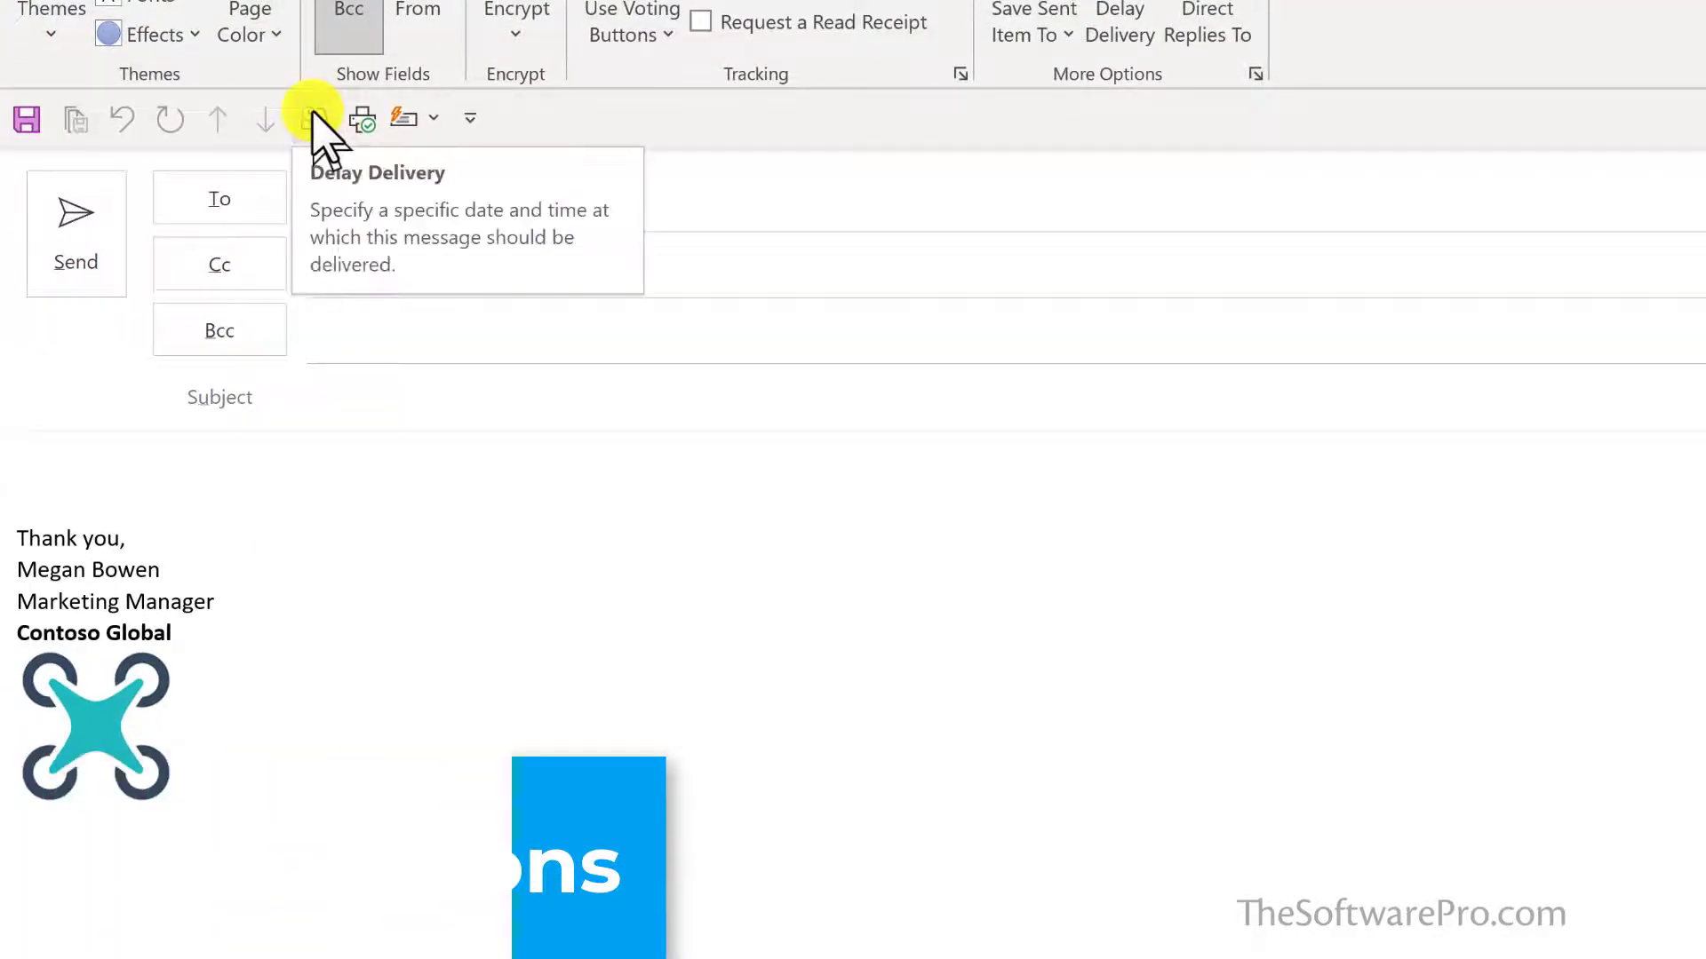
{"action": "right_click", "coordinate": [311, 115]}
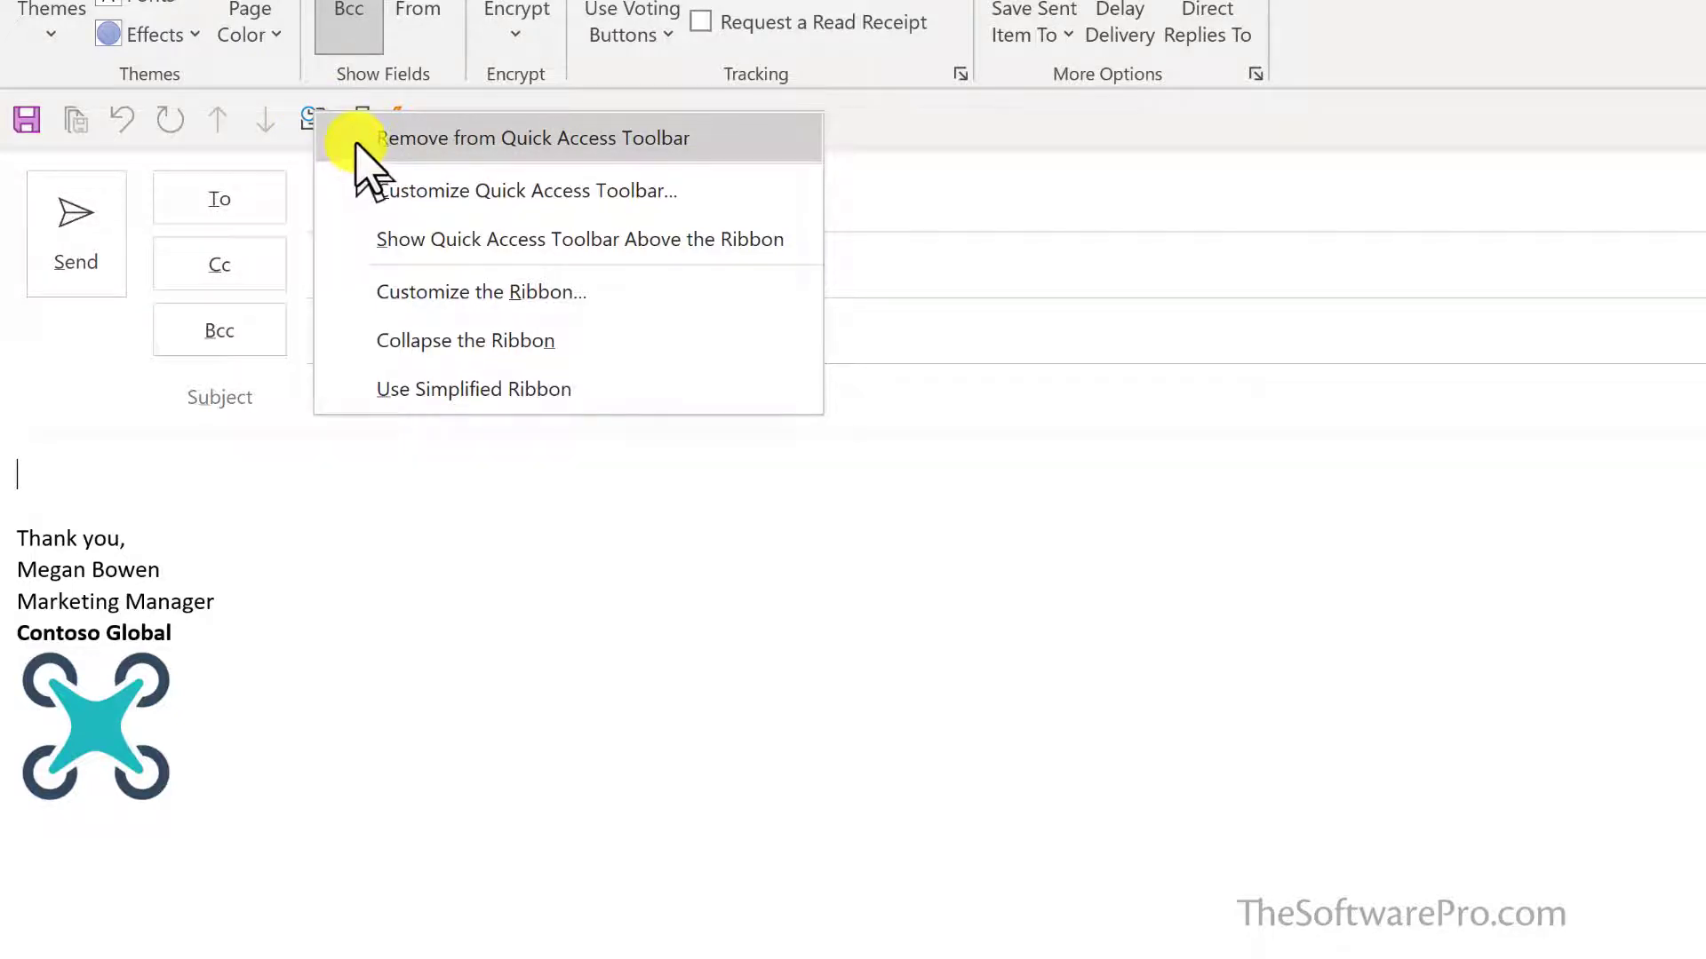
{"action": "left_click", "coordinate": [357, 141]}
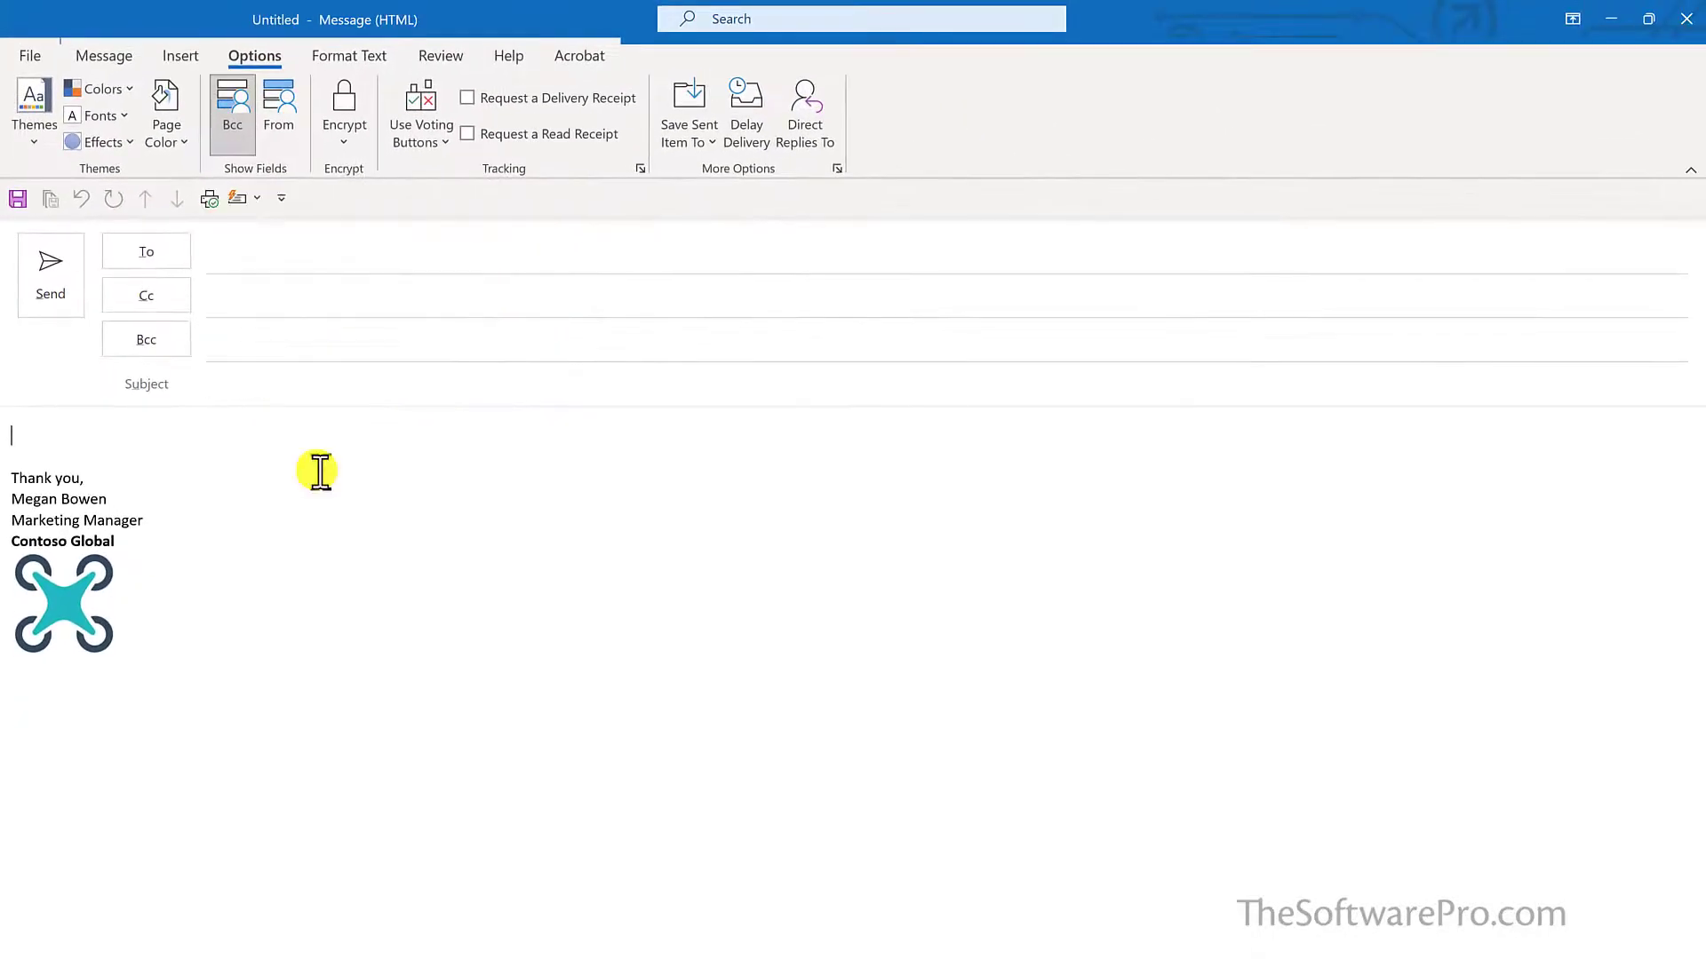